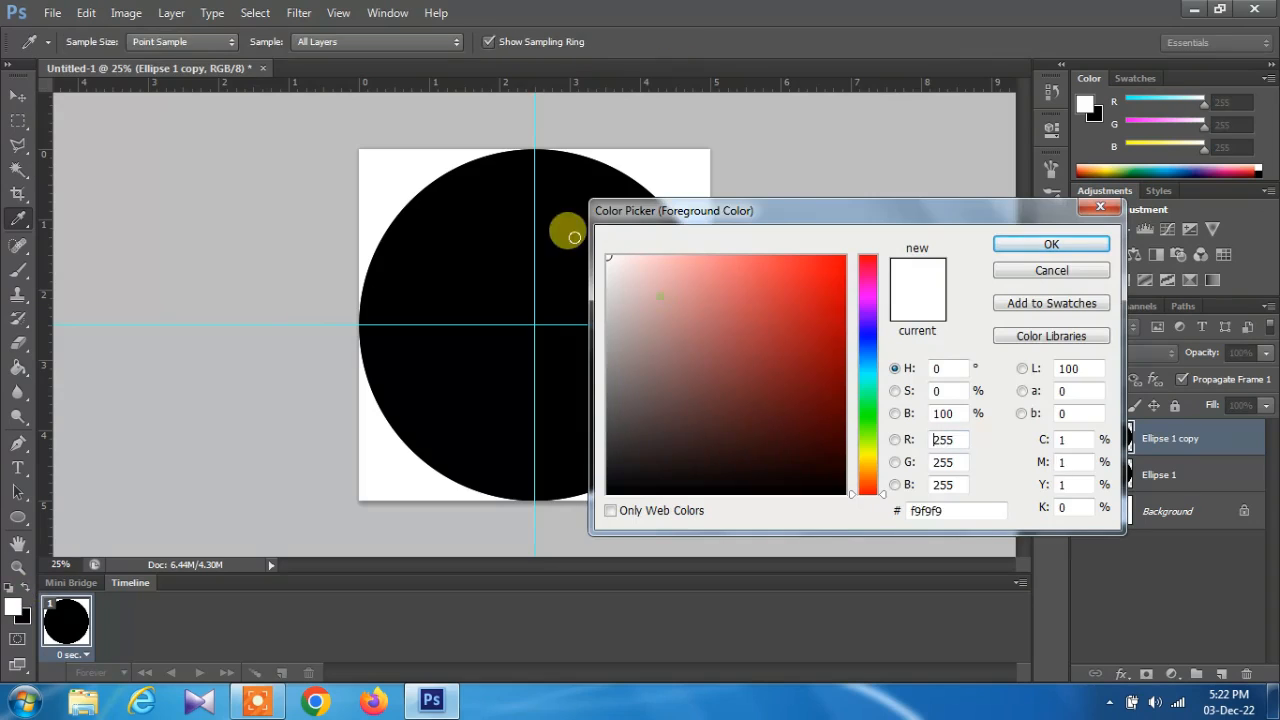
# Set the foreground colour to white and fill the duplicated full-size circle with it
pyautogui.click(1036, 250)
pyautogui.click(457, 286)
pyautogui.click(17, 95)
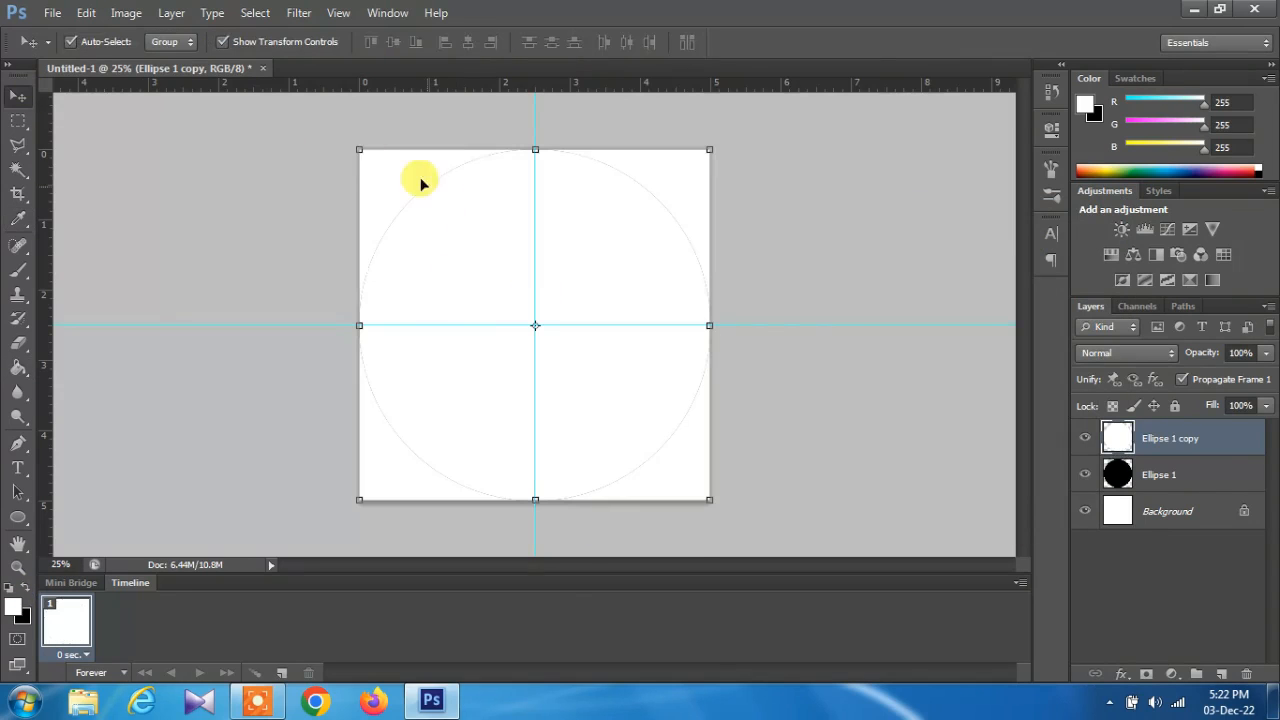
# Scale the white circle to about 95% and centre it on the guides, leaving a black outer ring
pyautogui.moveTo(358, 147)
pyautogui.mouseDown()
pyautogui.moveTo(349, 137)
pyautogui.moveTo(363, 153)
pyautogui.mouseUp()
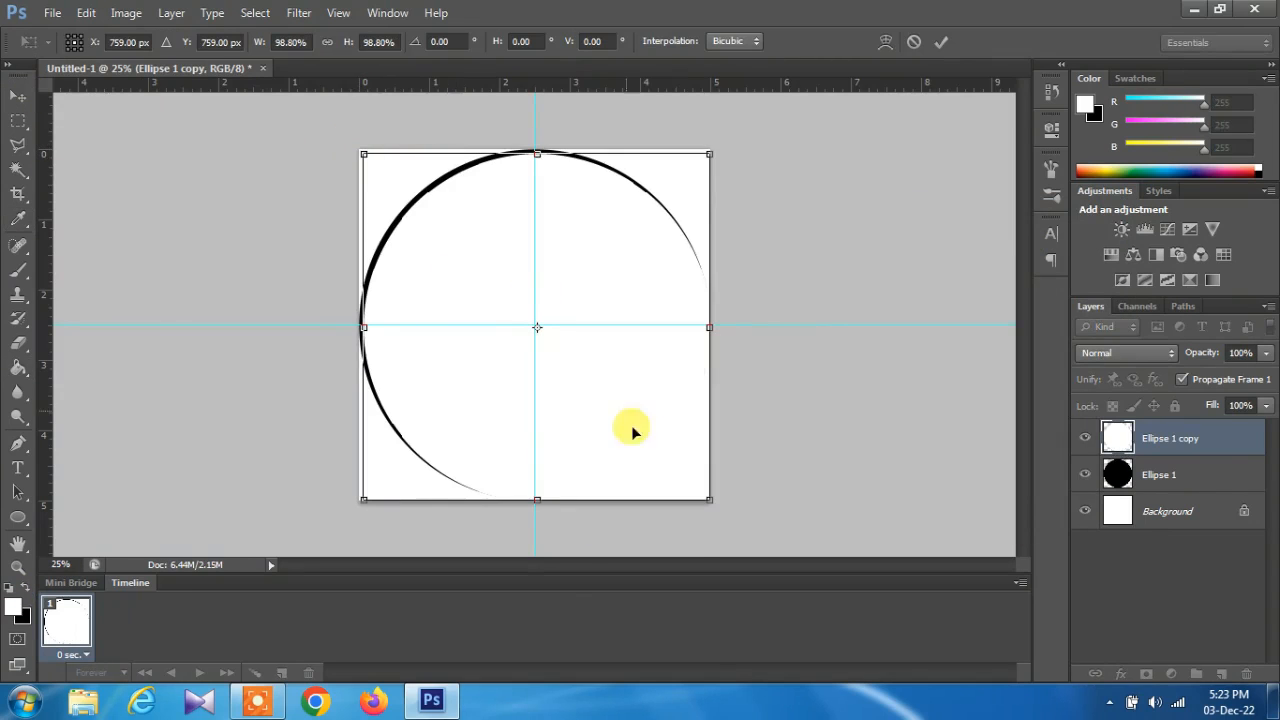
pyautogui.moveTo(700, 494)
pyautogui.mouseDown()
pyautogui.moveTo(691, 480)
pyautogui.moveTo(698, 490)
pyautogui.mouseUp()
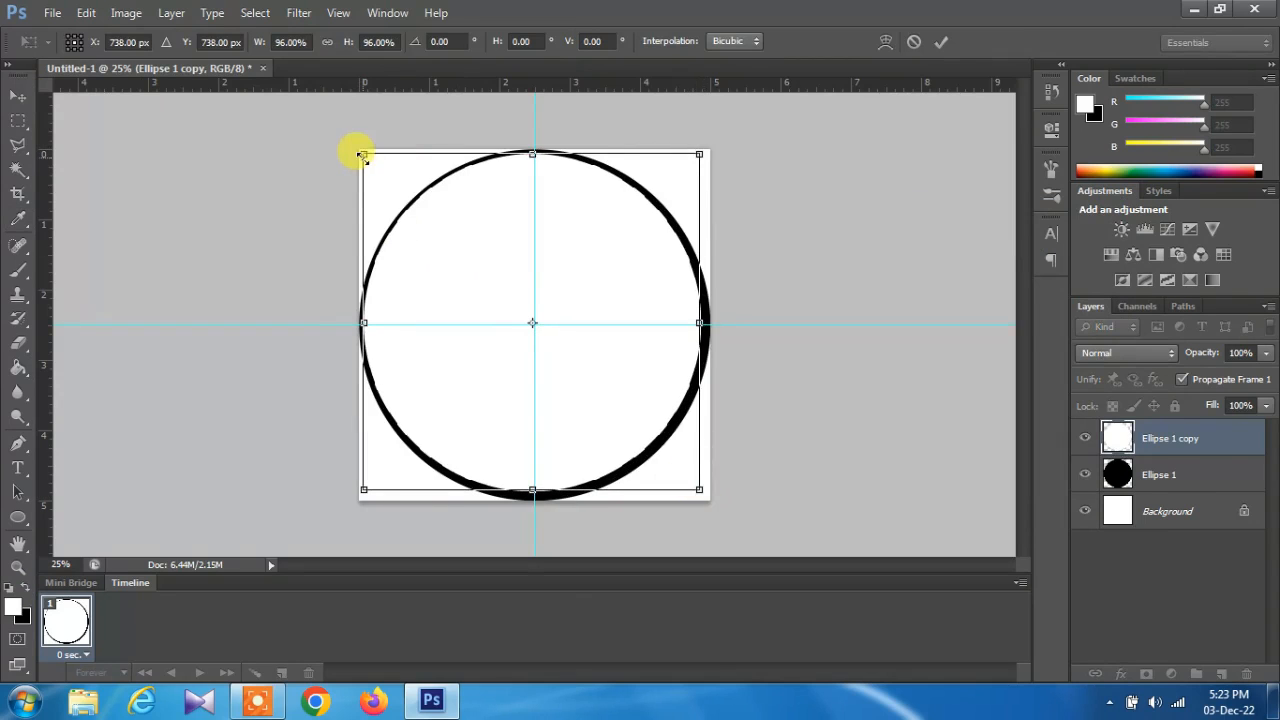
pyautogui.moveTo(362, 155); pyautogui.dragTo(366, 157)
pyautogui.click(17, 95)
pyautogui.click(555, 273)
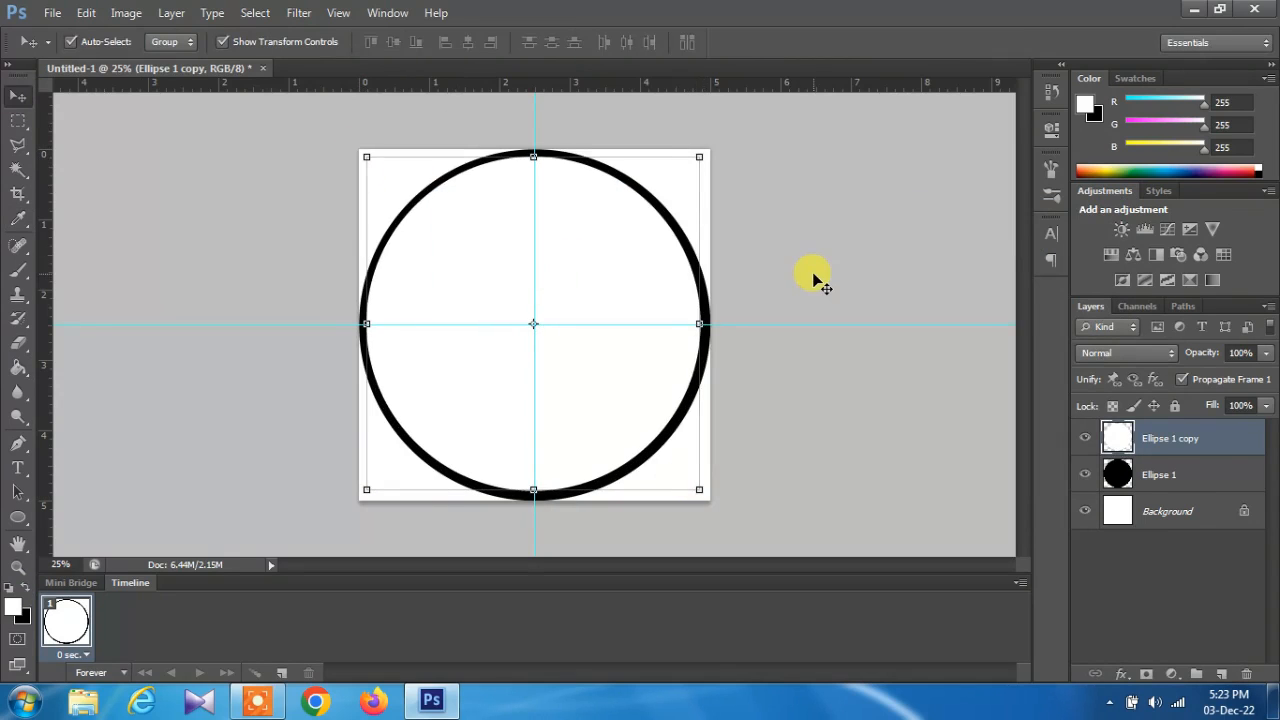
pyautogui.click(271, 213)
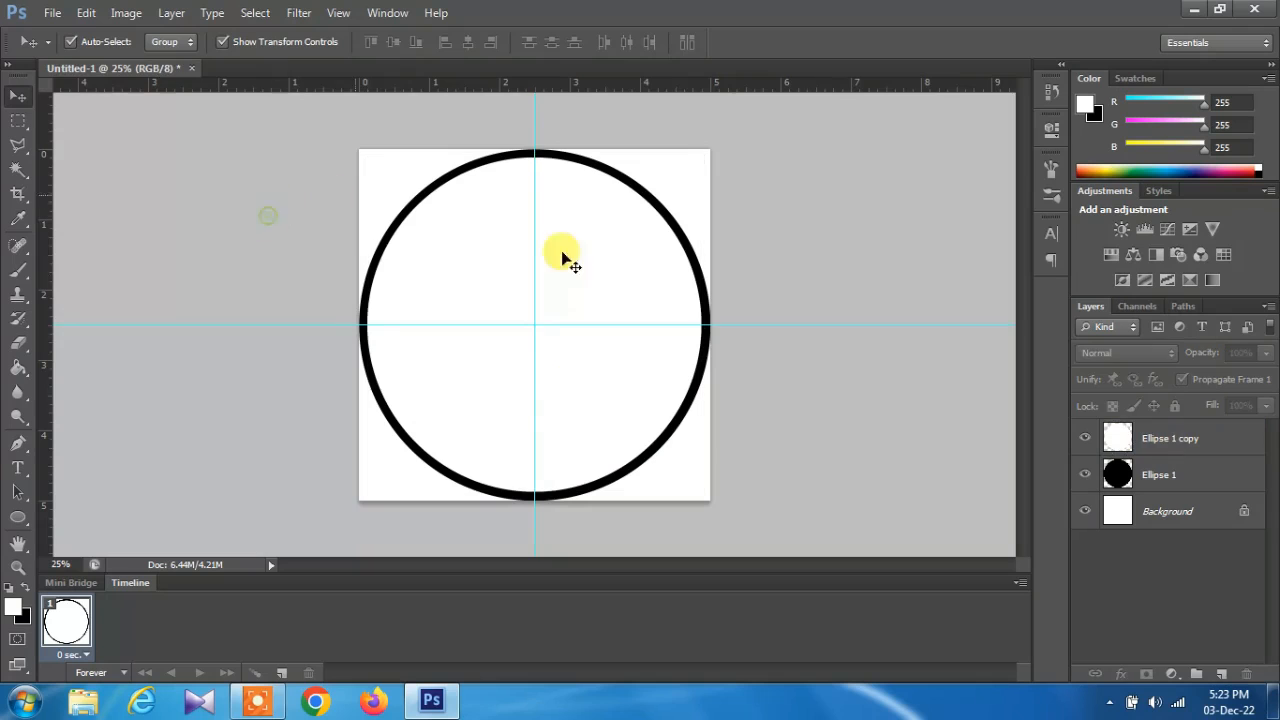
# Duplicate the white circle's layer and fill the duplicate with black
pyautogui.click(472, 282)
pyautogui.click(171, 13)
pyautogui.click(200, 48)
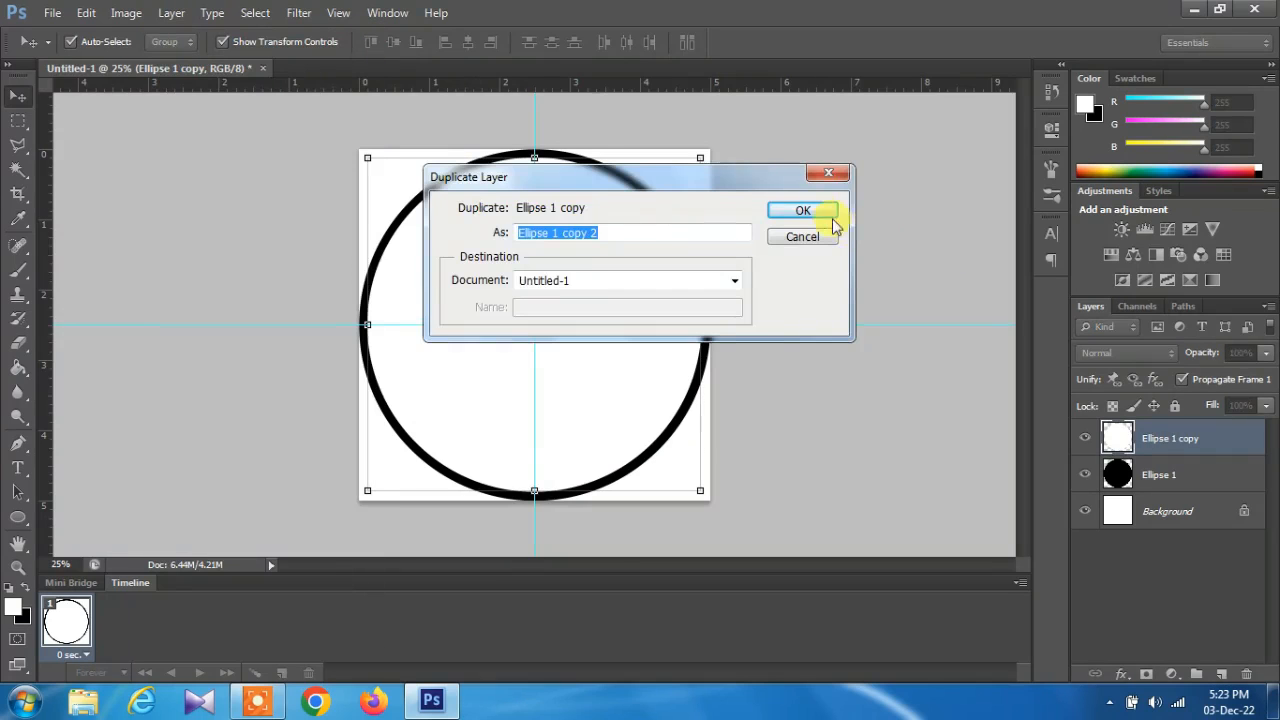
pyautogui.click(812, 212)
pyautogui.click(24, 591)
pyautogui.click(18, 367)
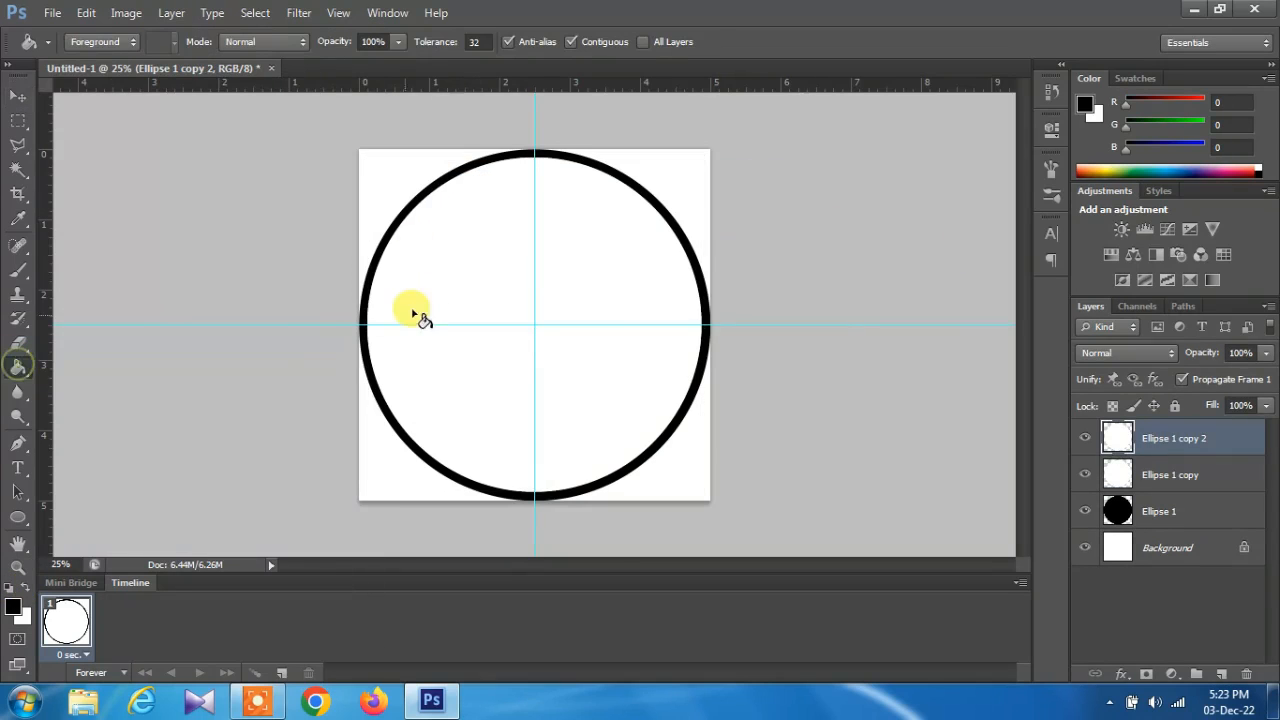
pyautogui.click(405, 300)
# Shrink the new black circle to about two-thirds of the canvas width and centre it on the guides
pyautogui.click(22, 95)
pyautogui.moveTo(366, 155); pyautogui.dragTo(410, 201)
pyautogui.moveTo(697, 491); pyautogui.dragTo(641, 428)
pyautogui.click(18, 95)
pyautogui.click(566, 272)
pyautogui.hotkey('shift', 'Right')
pyautogui.hotkey('shift', 'Right')
pyautogui.hotkey('shift', 'Right')
pyautogui.hotkey('shift', 'Down')
pyautogui.hotkey('shift', 'Down')
pyautogui.hotkey('shift', 'Down')
# Duplicate the reduced black circle's layer and fill the duplicate with white
pyautogui.click(171, 12)
pyautogui.click(215, 57)
pyautogui.click(806, 209)
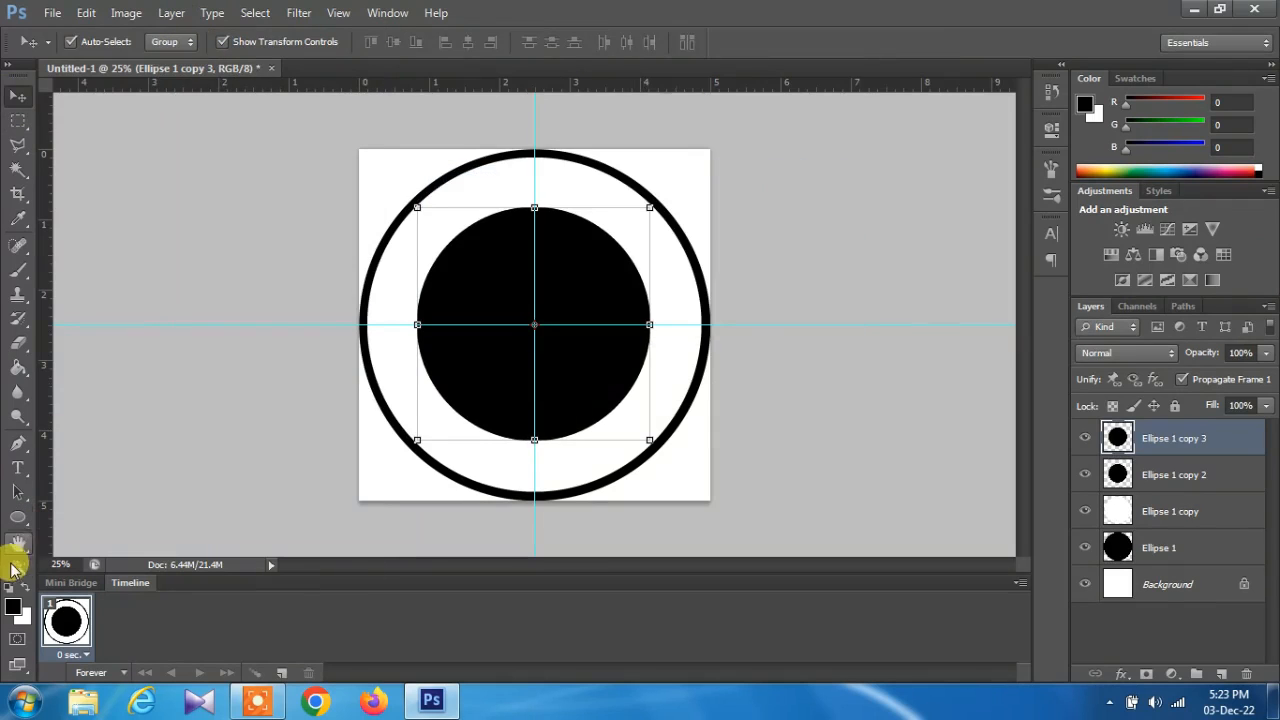
pyautogui.click(25, 601)
pyautogui.click(18, 367)
pyautogui.click(460, 270)
# Scale the new white circle down slightly and centre it on the guides, leaving a second black ring around it
pyautogui.click(18, 95)
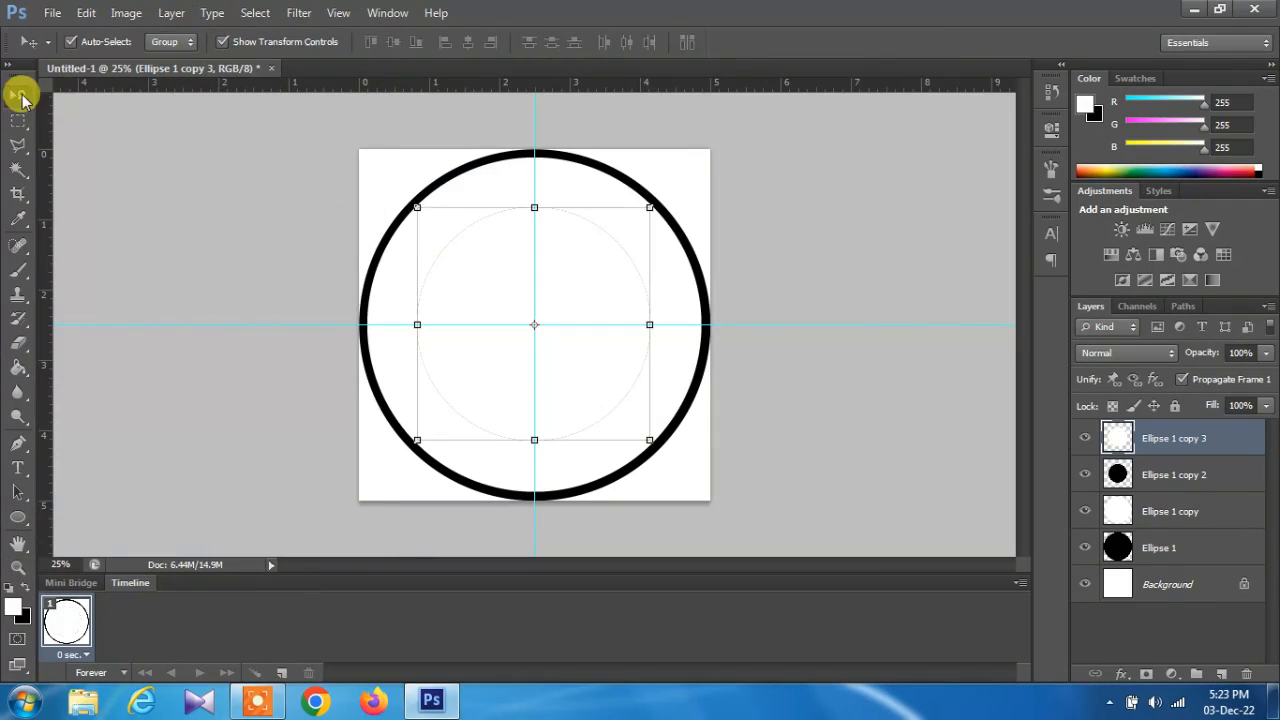
pyautogui.moveTo(414, 205); pyautogui.dragTo(416, 205)
pyautogui.moveTo(646, 438); pyautogui.dragTo(631, 425)
pyautogui.click(12, 100)
pyautogui.press('Return')
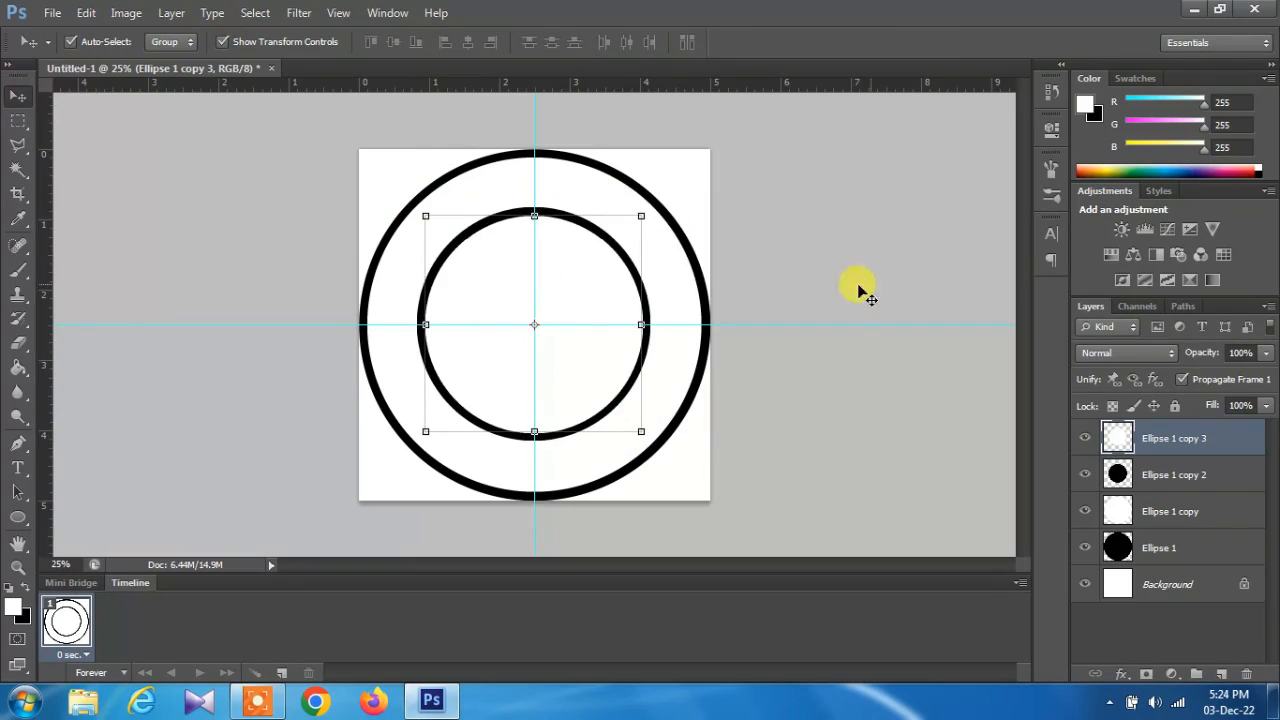
# Duplicate the inner white circle's layer and fill the duplicate with black
pyautogui.click(174, 18)
pyautogui.click(186, 50)
pyautogui.click(808, 213)
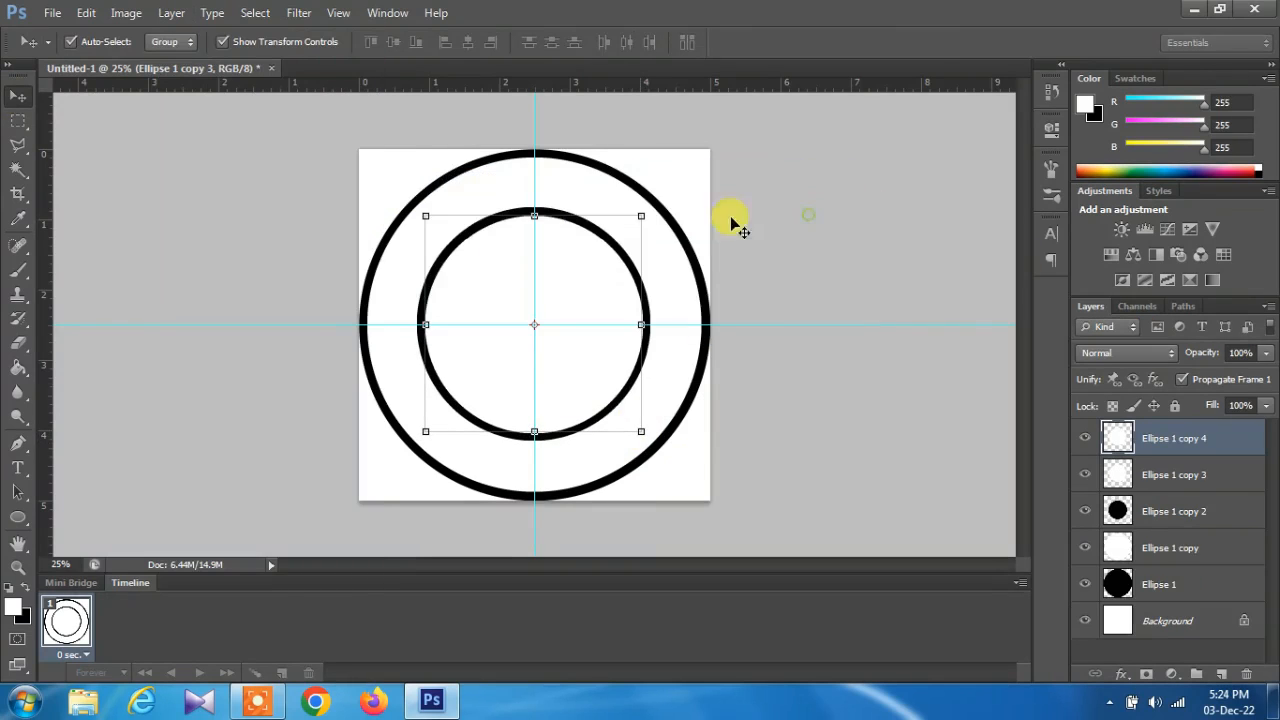
pyautogui.click(18, 367)
pyautogui.click(12, 590)
pyautogui.click(480, 300)
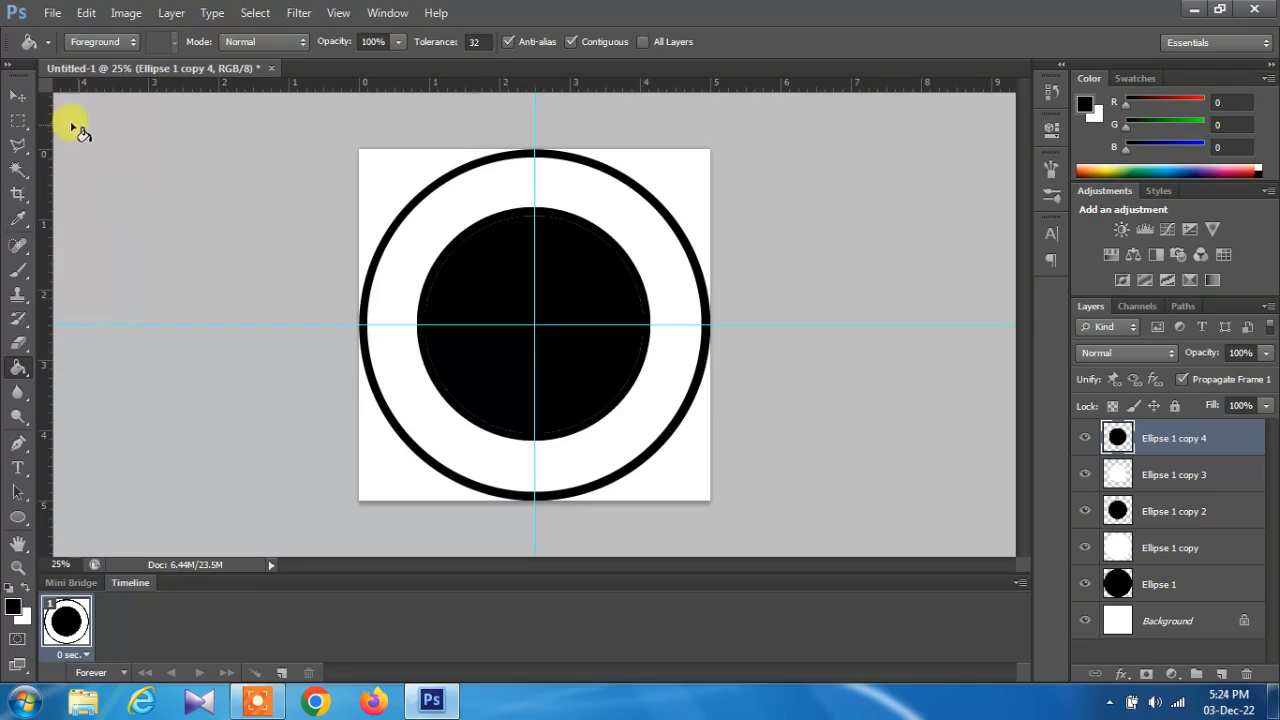
# Scale the innermost black circle to about 97% and centre it on the guides, leaving a thin white gap
pyautogui.click(18, 96)
pyautogui.hotkey('ctrl', 't')
pyautogui.moveTo(424, 214); pyautogui.dragTo(428, 218)
pyautogui.moveTo(637, 426); pyautogui.dragTo(637, 426)
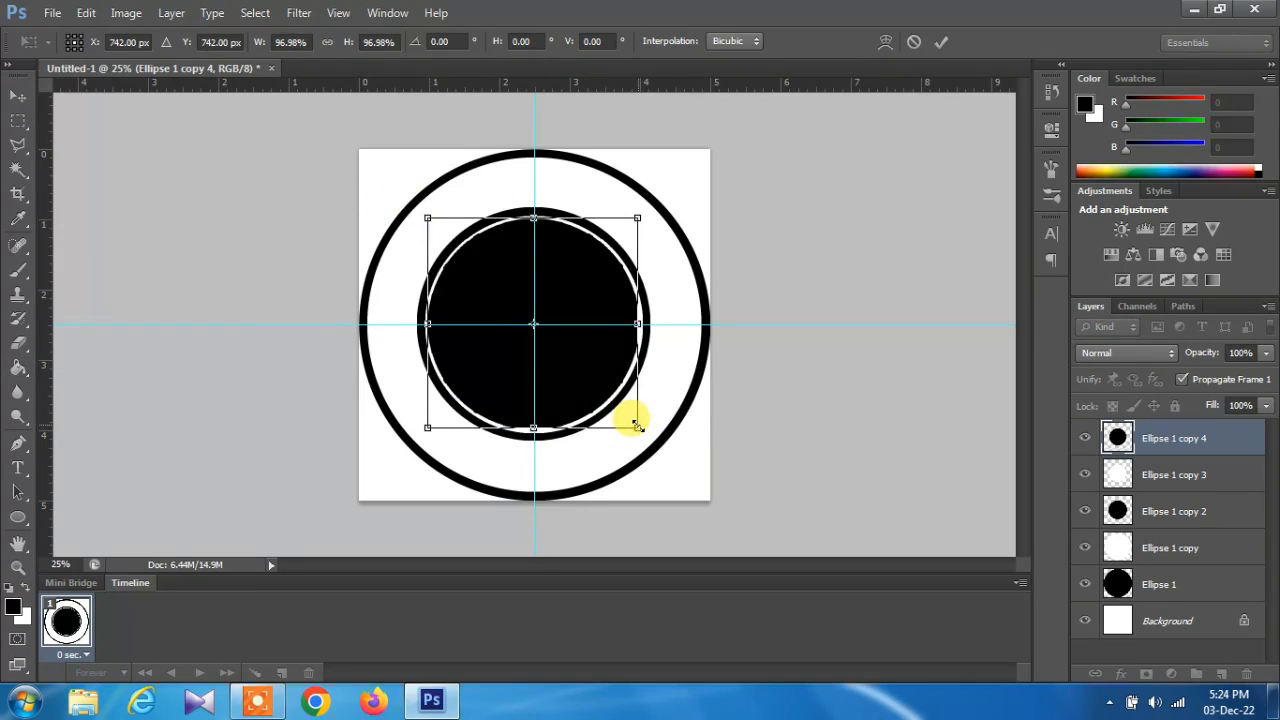
pyautogui.press('Down')
pyautogui.press('Right')
pyautogui.click(17, 95)
pyautogui.click(560, 279)
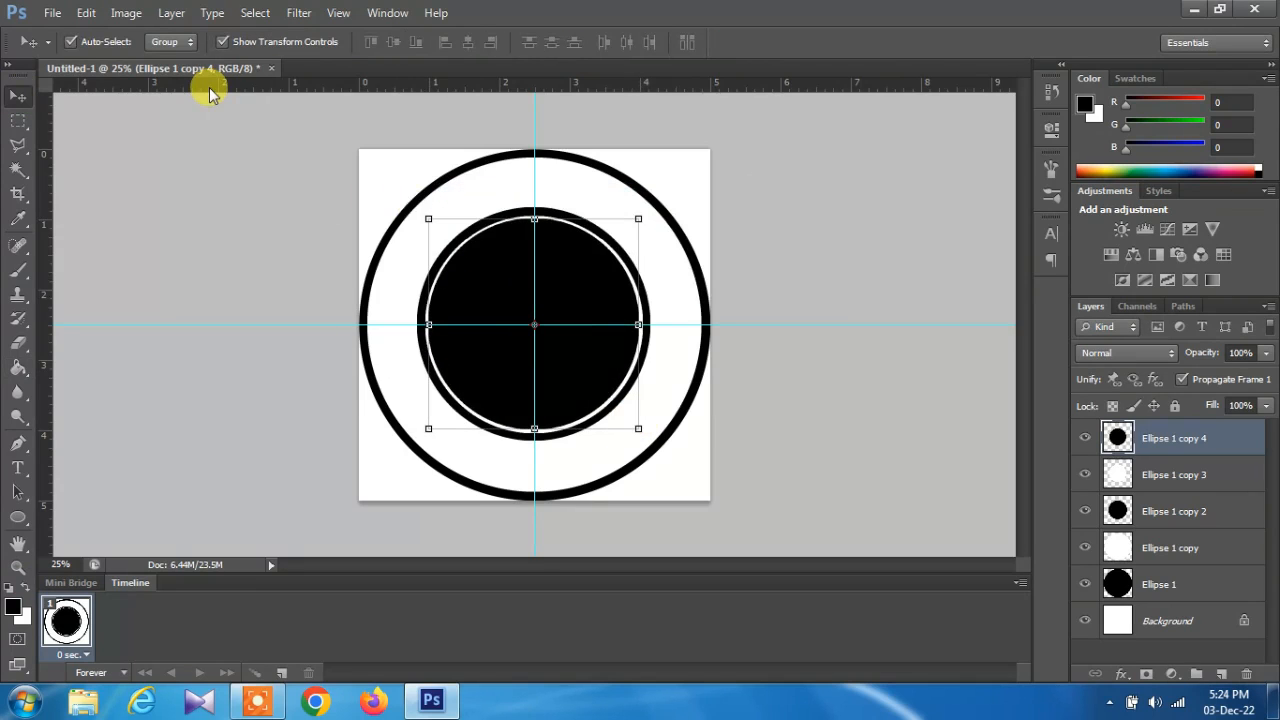
# Duplicate the innermost black circle's layer and fill the duplicate with white
pyautogui.click(171, 12)
pyautogui.click(200, 77)
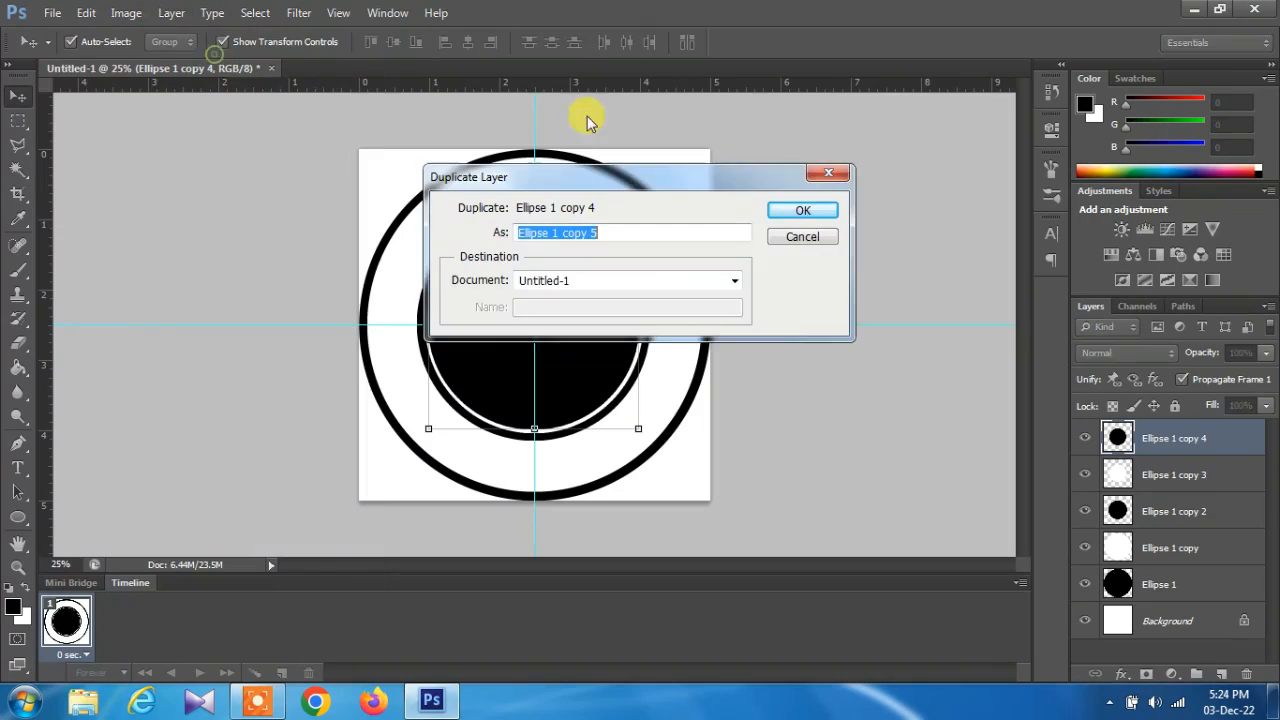
pyautogui.click(811, 210)
pyautogui.click(25, 597)
pyautogui.click(18, 367)
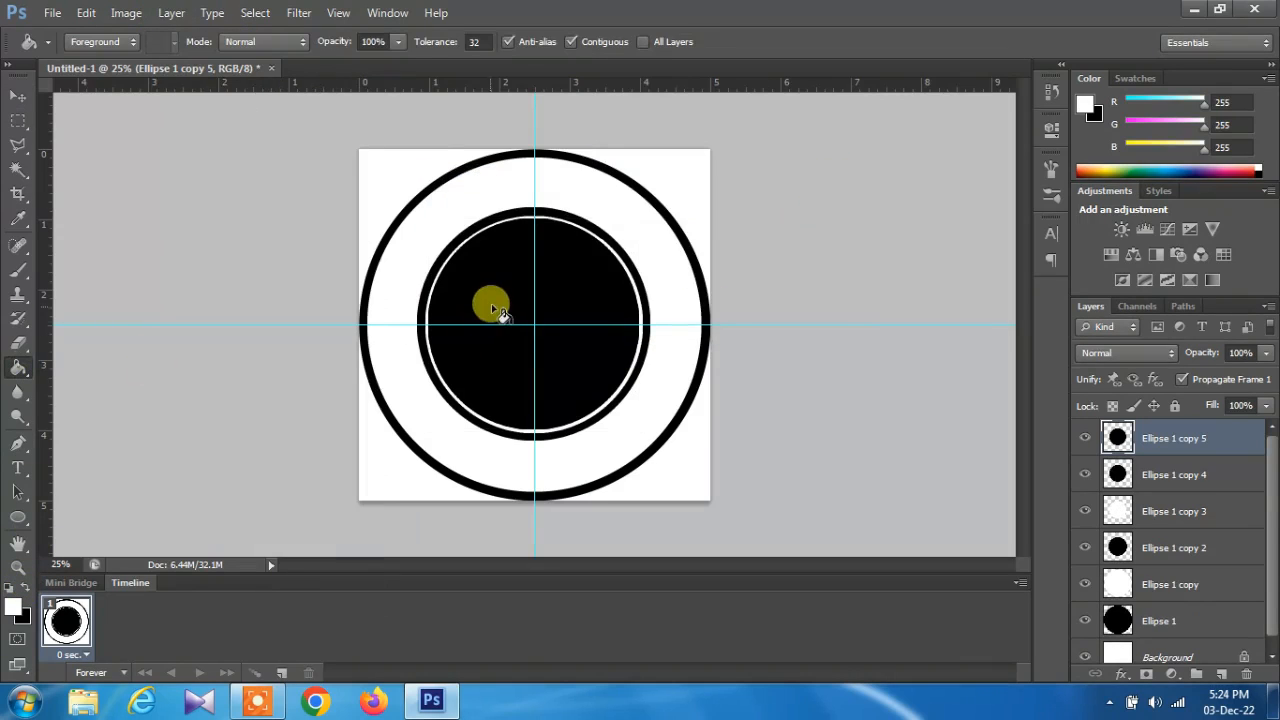
pyautogui.click(486, 320)
# Scale the innermost white circle to about 96% and centre it on the guides, leaving a thin black ring
pyautogui.click(18, 95)
pyautogui.moveTo(428, 218)
pyautogui.mouseDown()
pyautogui.moveTo(423, 206)
pyautogui.moveTo(430, 220)
pyautogui.mouseUp()
pyautogui.moveTo(636, 426)
pyautogui.mouseDown()
pyautogui.moveTo(623, 408)
pyautogui.moveTo(632, 420)
pyautogui.mouseUp()
pyautogui.press('Right')
pyautogui.press('Right')
pyautogui.press('Right')
pyautogui.press('Right')
pyautogui.press('Right')
pyautogui.press('Right')
pyautogui.press('Right')
pyautogui.press('Right')
pyautogui.press('Down')
pyautogui.press('Down')
pyautogui.press('Down')
pyautogui.press('Down')
pyautogui.press('Down')
pyautogui.press('Down')
pyautogui.press('Down')
pyautogui.press('Down')
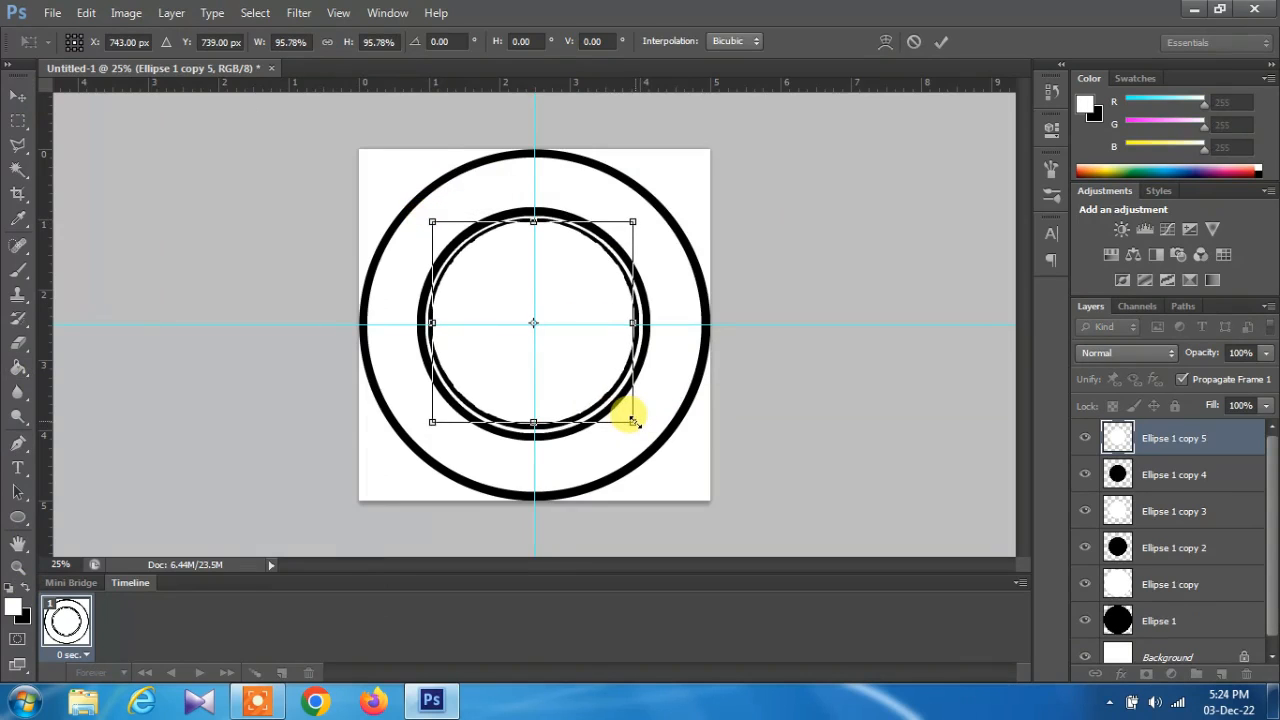
pyautogui.click(18, 95)
pyautogui.click(529, 276)
# Select the black circle that forms the thin inner ring and nudge it slightly right to even out the ring
pyautogui.click(706, 440)
pyautogui.click(608, 363)
pyautogui.click(622, 348)
pyautogui.click(636, 334)
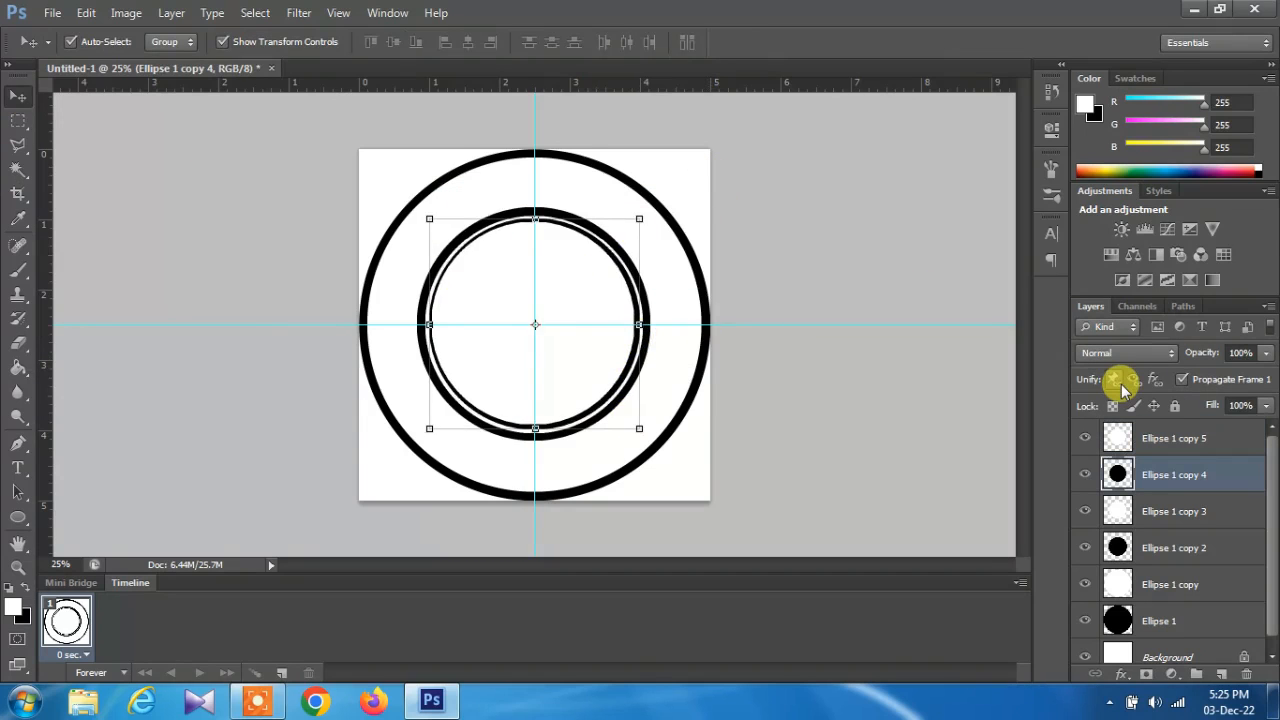
pyautogui.click(580, 277)
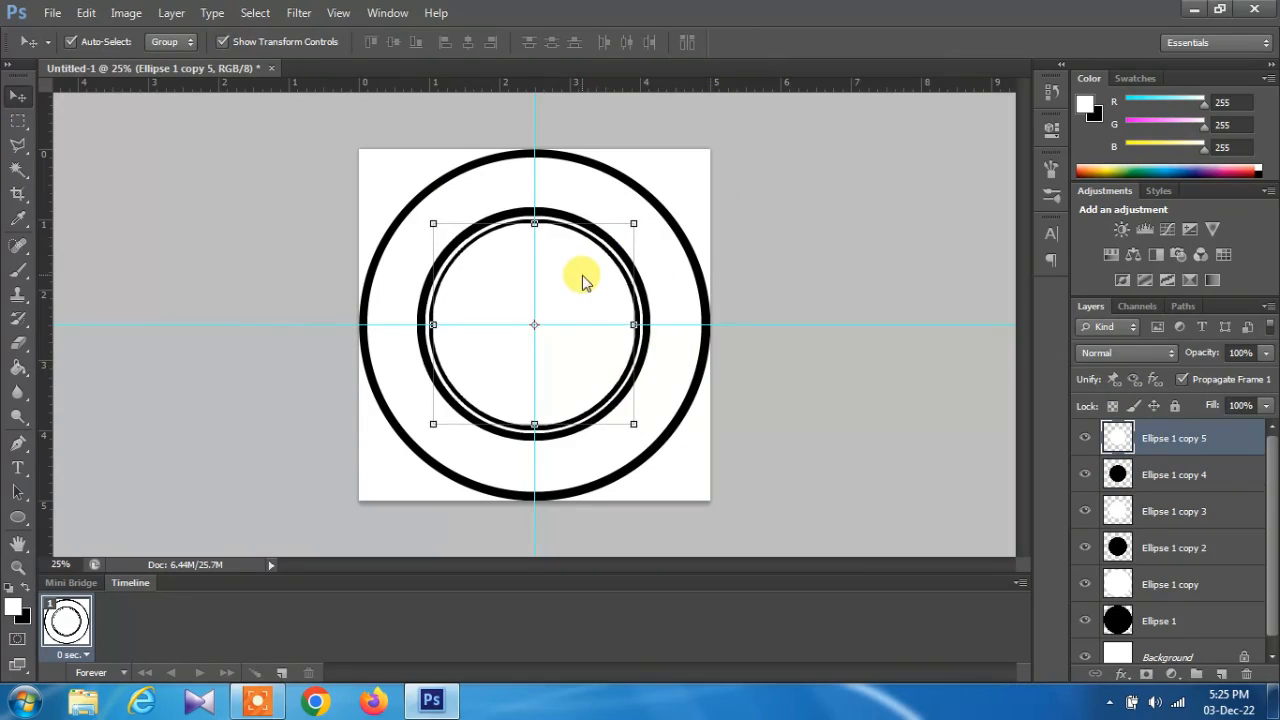
pyautogui.click(846, 253)
# Add the text AIM COMPUTER ACADEMY on a new layer above the topmost ellipse layer
pyautogui.click(20, 489)
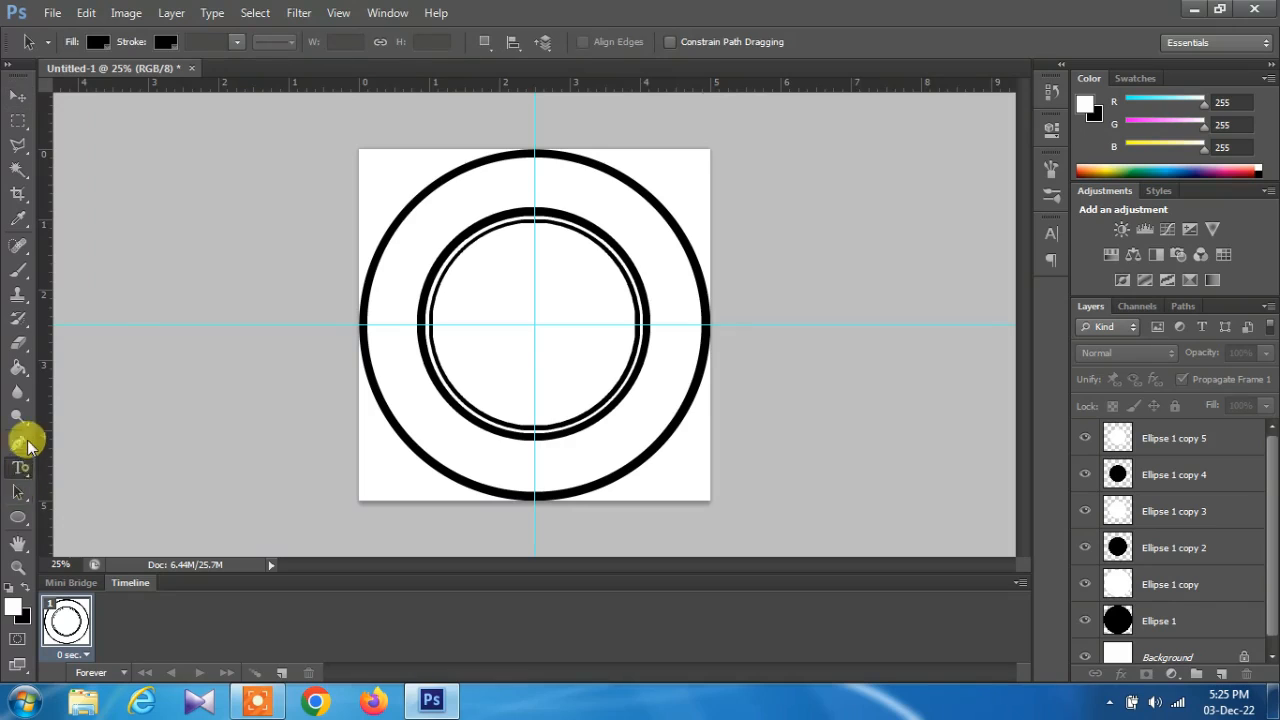
pyautogui.click(1175, 436)
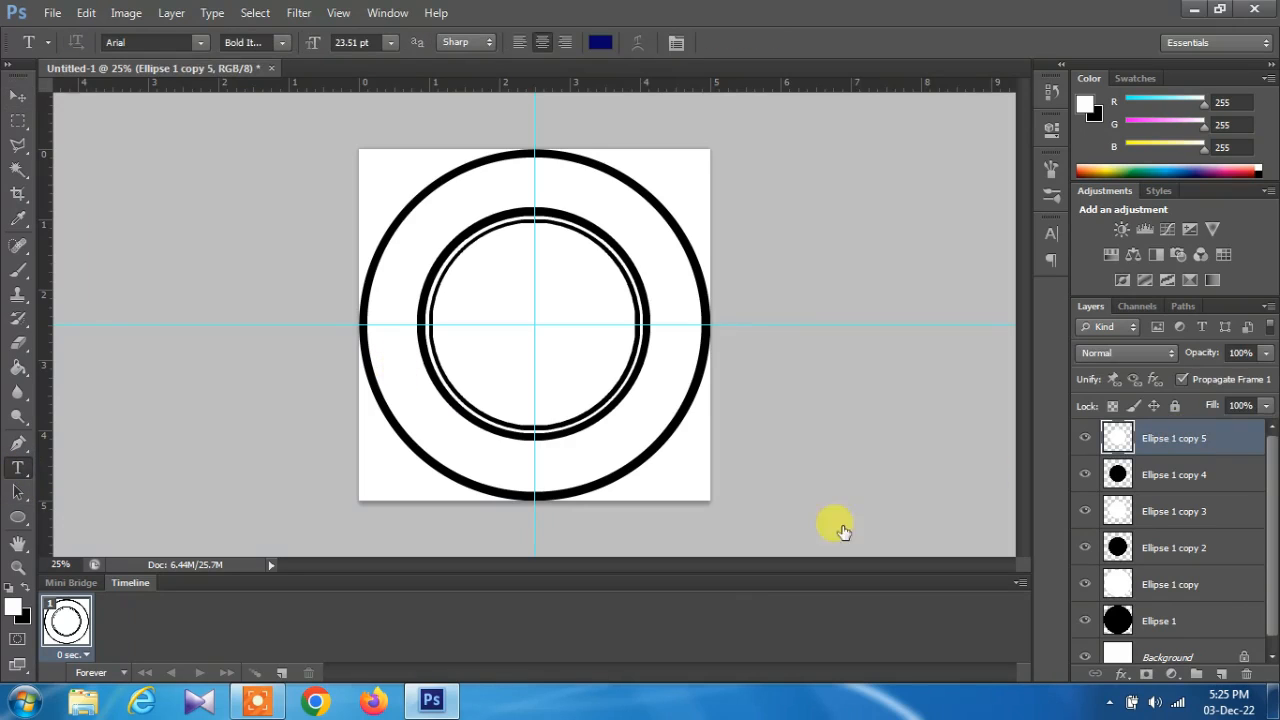
pyautogui.click(400, 410)
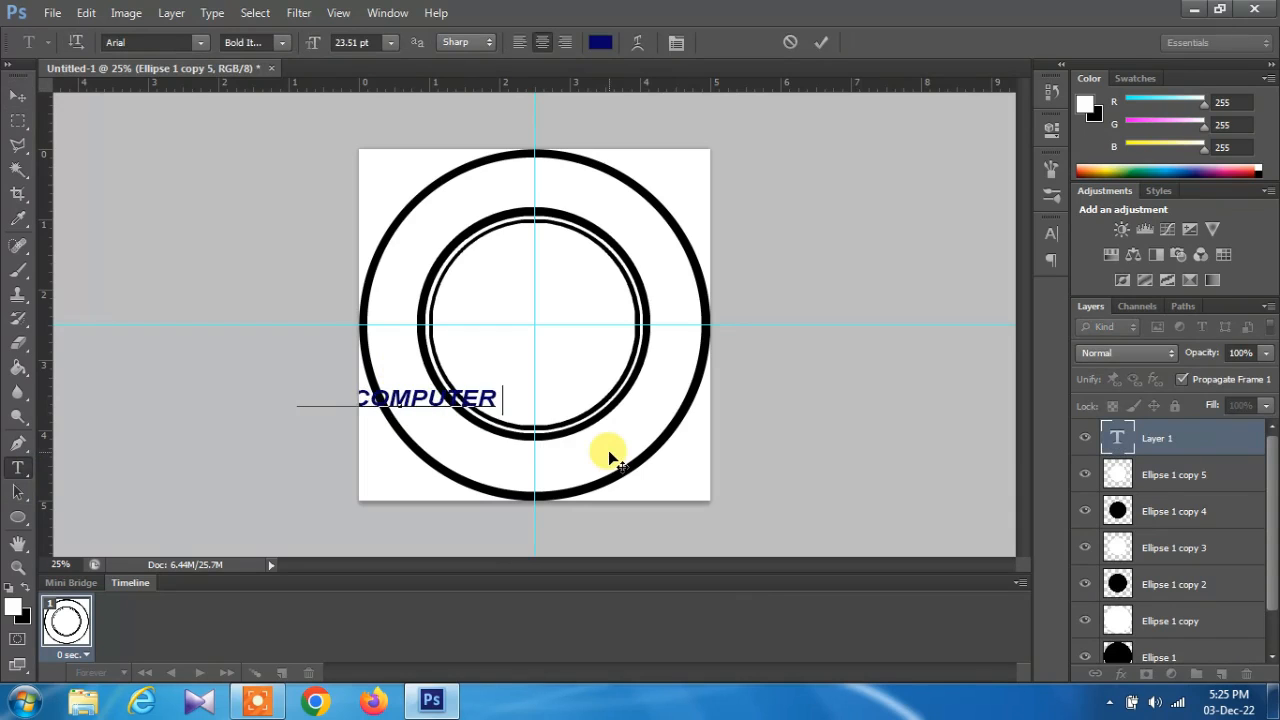
pyautogui.write('DEMY')
# Set the colour of the entire AIM COMPUTER ACADEMY text to black
pyautogui.hotkey('ctrl', 'a')
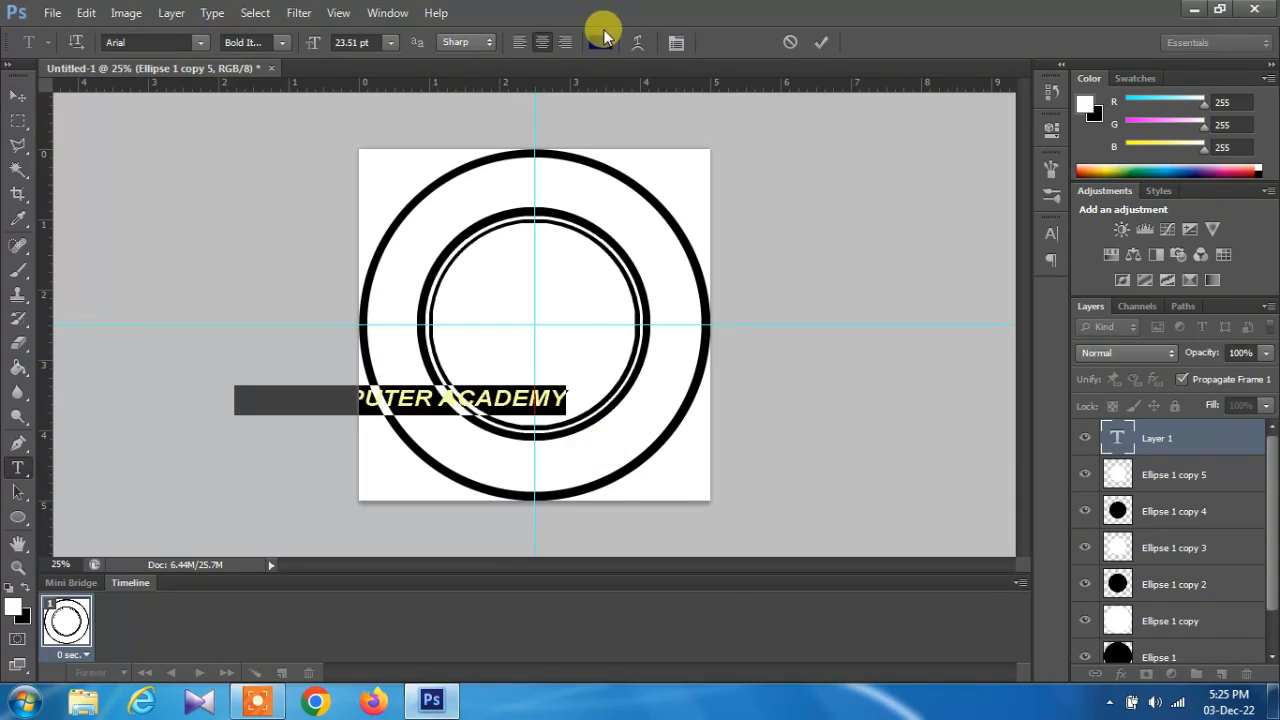
pyautogui.click(600, 42)
pyautogui.click(840, 492)
pyautogui.click(1051, 244)
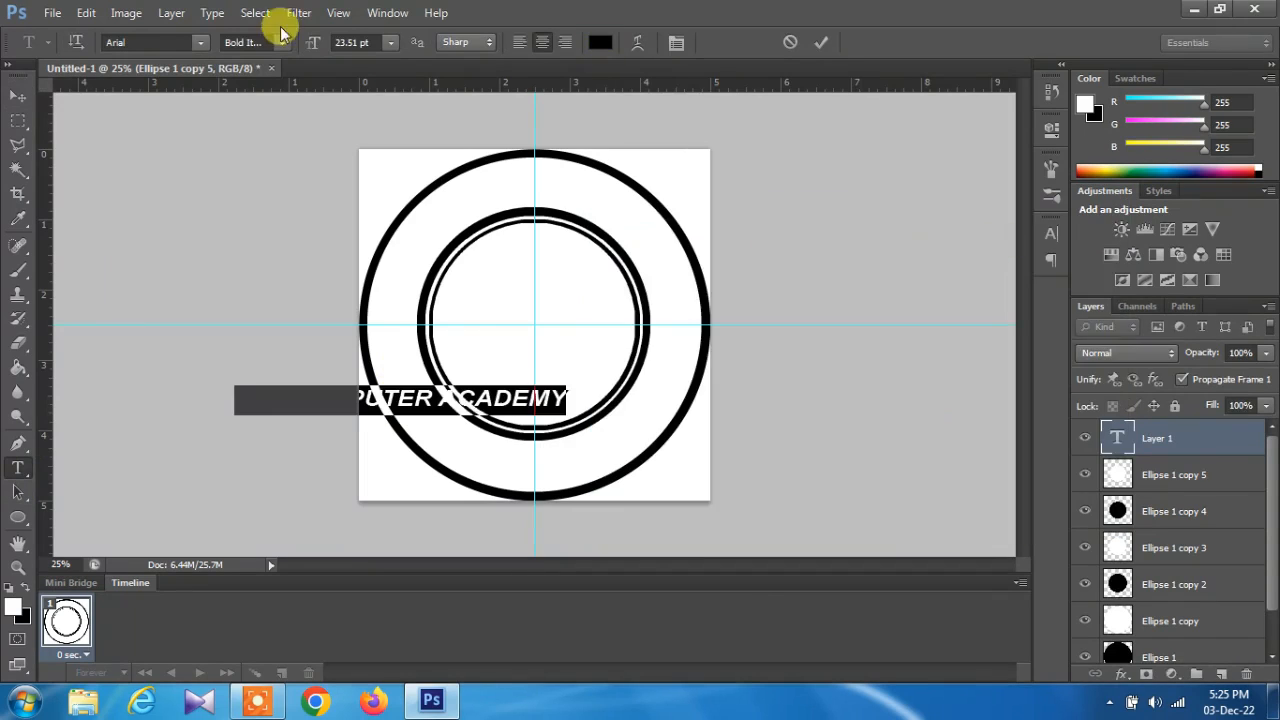
# Change the text's font to Berlin Sans FB Demi and move the text to the centre of the rings
pyautogui.click(200, 42)
pyautogui.scroll(4, 300, 255)
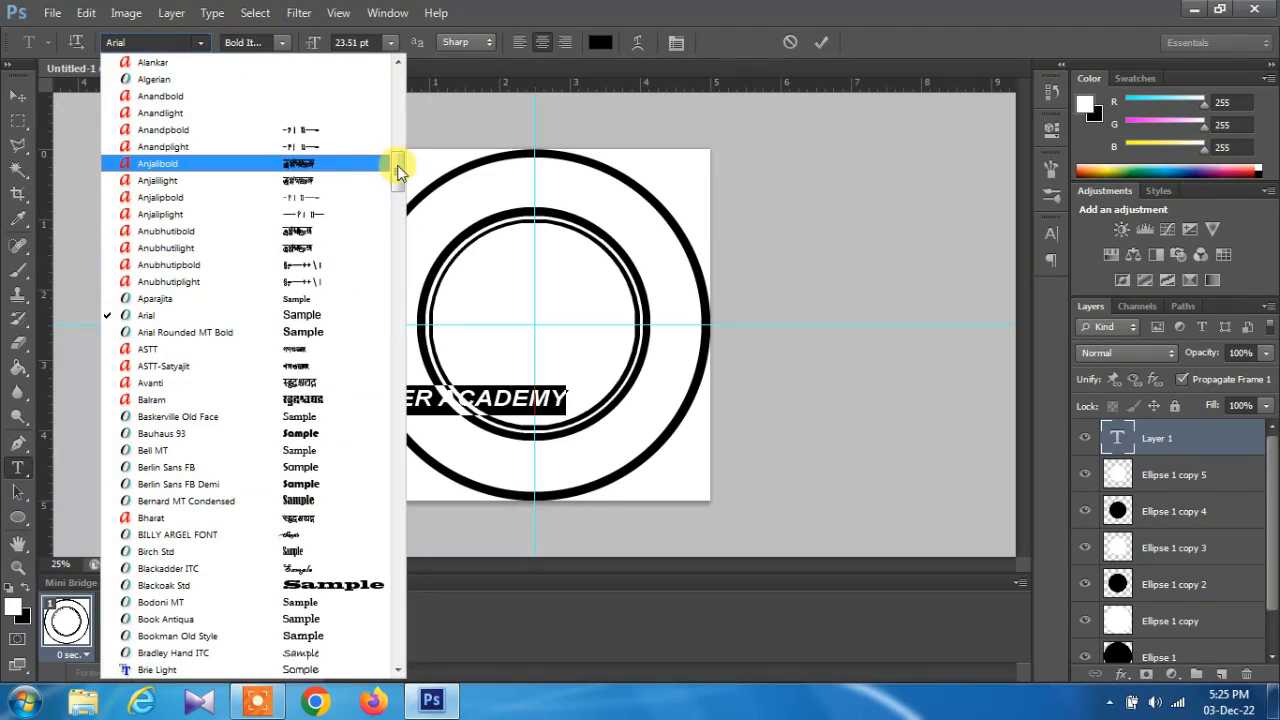
pyautogui.scroll(-2, 398, 170)
pyautogui.click(230, 332)
pyautogui.moveTo(543, 409); pyautogui.dragTo(587, 377)
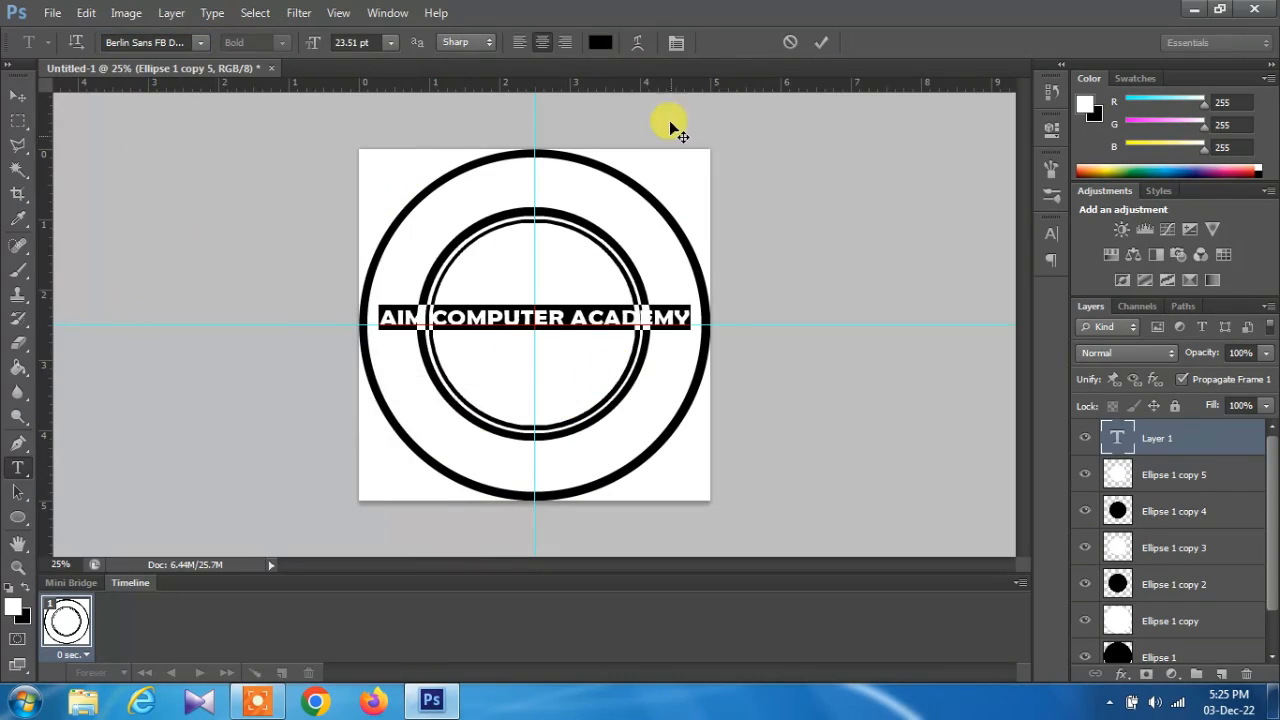
# Warp the text with the horizontal Arc style at +100% bend
pyautogui.click(637, 42)
pyautogui.click(905, 304)
pyautogui.click(886, 356)
pyautogui.moveTo(941, 389); pyautogui.dragTo(1003, 418)
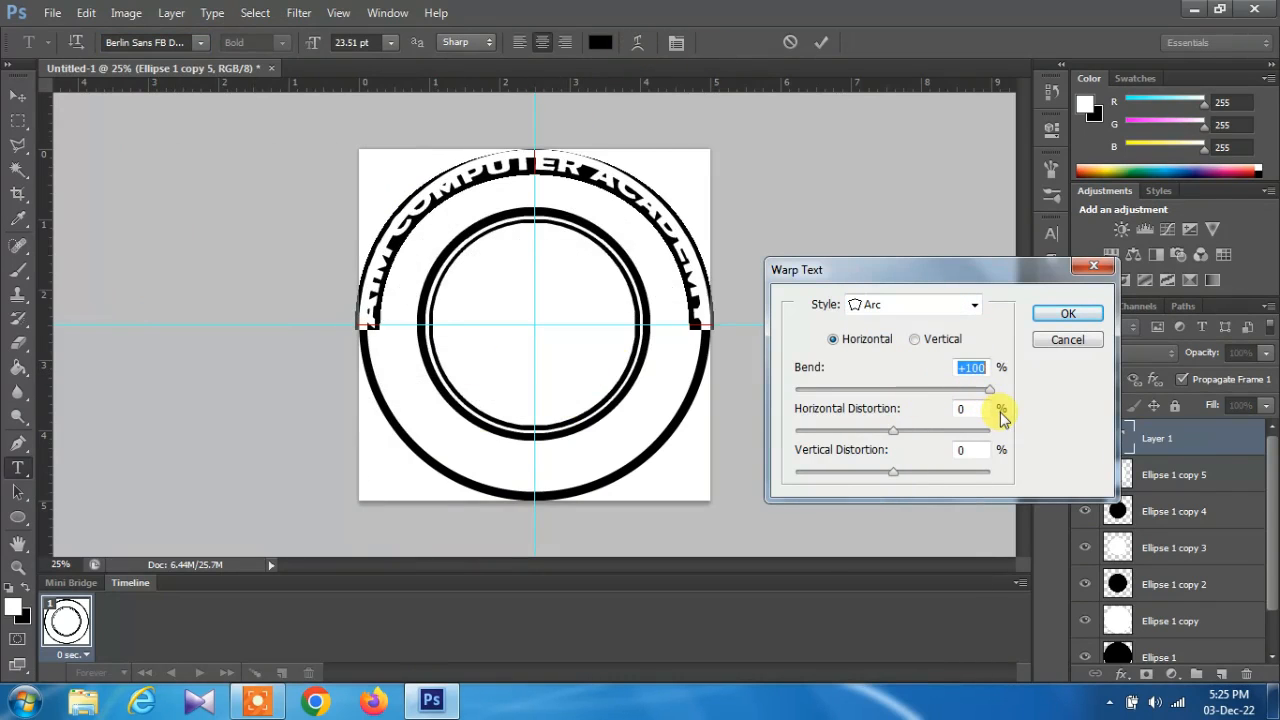
pyautogui.click(1067, 314)
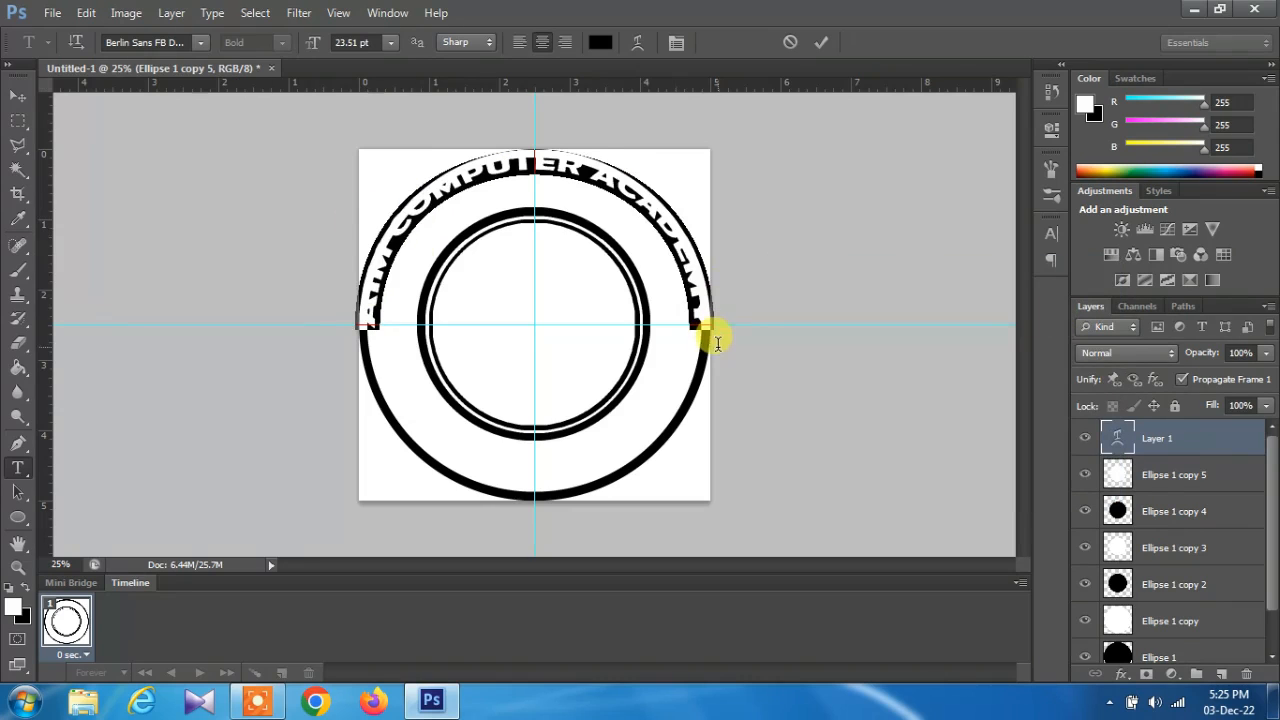
# Set the arched text's font size to 20 pt
pyautogui.click(391, 42)
pyautogui.click(388, 243)
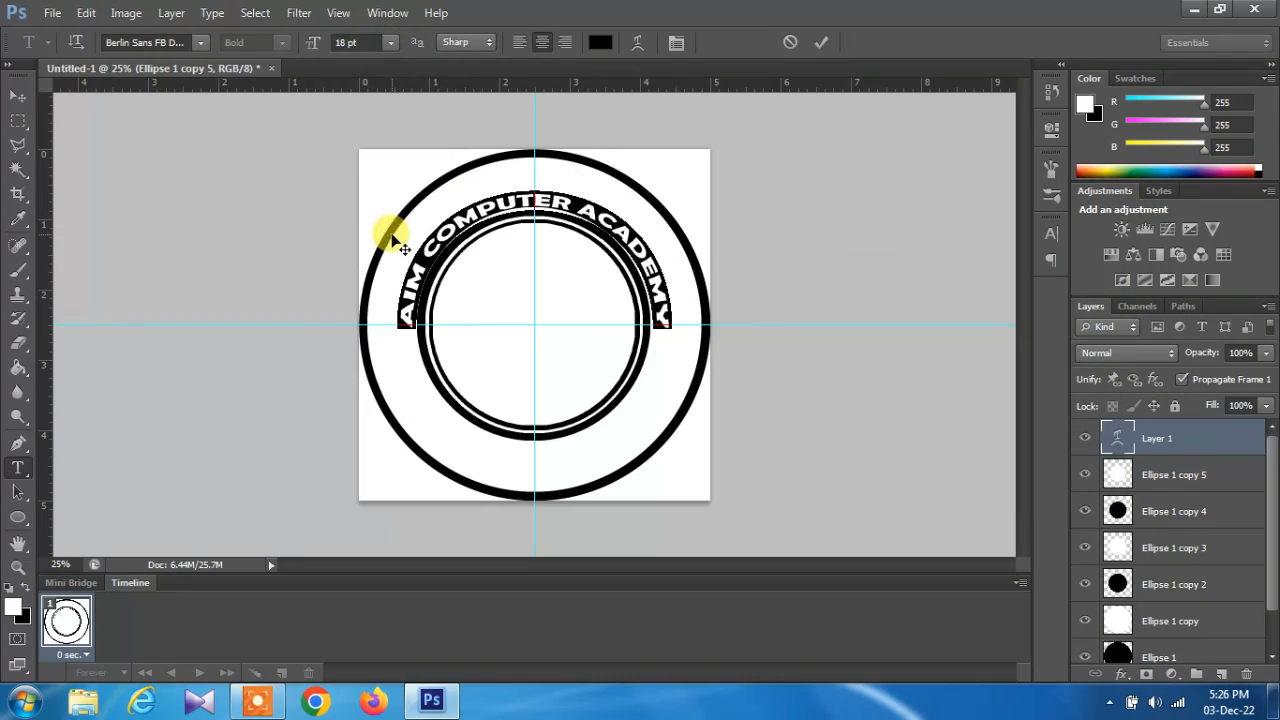
pyautogui.write('20')
pyautogui.press('Return')
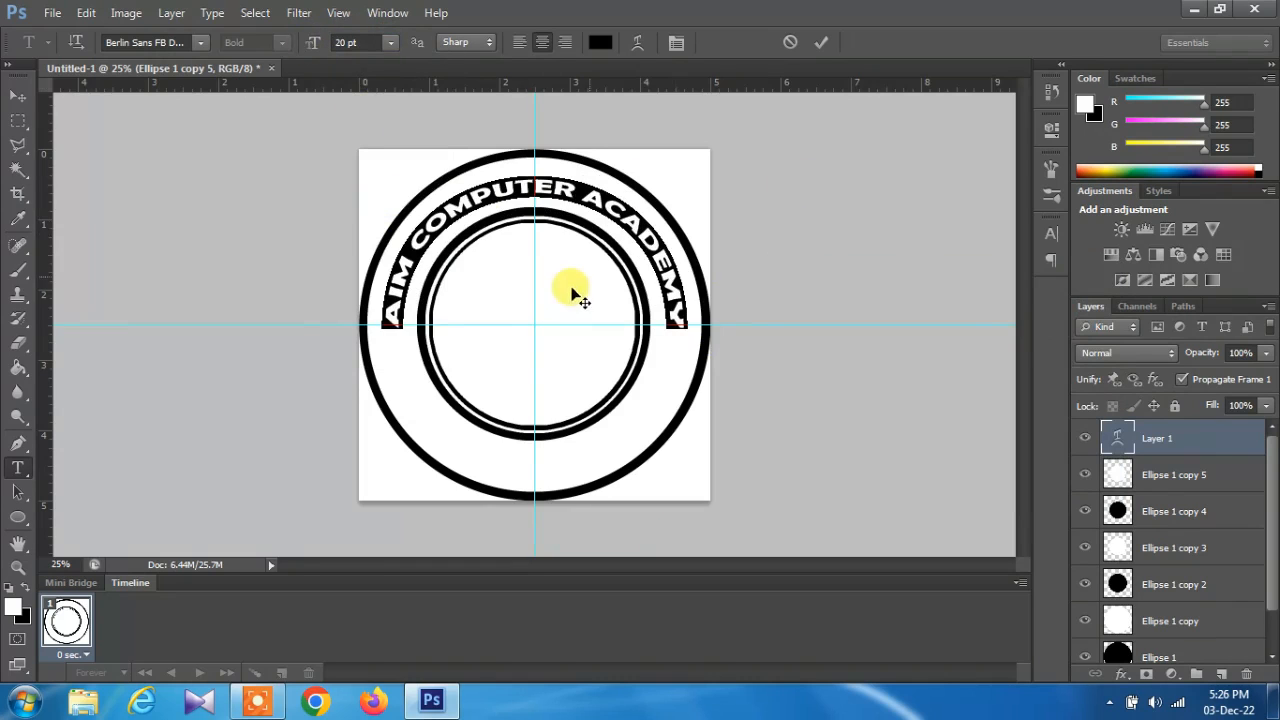
# Set the arched text's vertical scale to 150% and its font size to 19 pt
pyautogui.click(1051, 236)
pyautogui.moveTo(936, 328); pyautogui.dragTo(948, 322)
pyautogui.write('150')
pyautogui.press('Return')
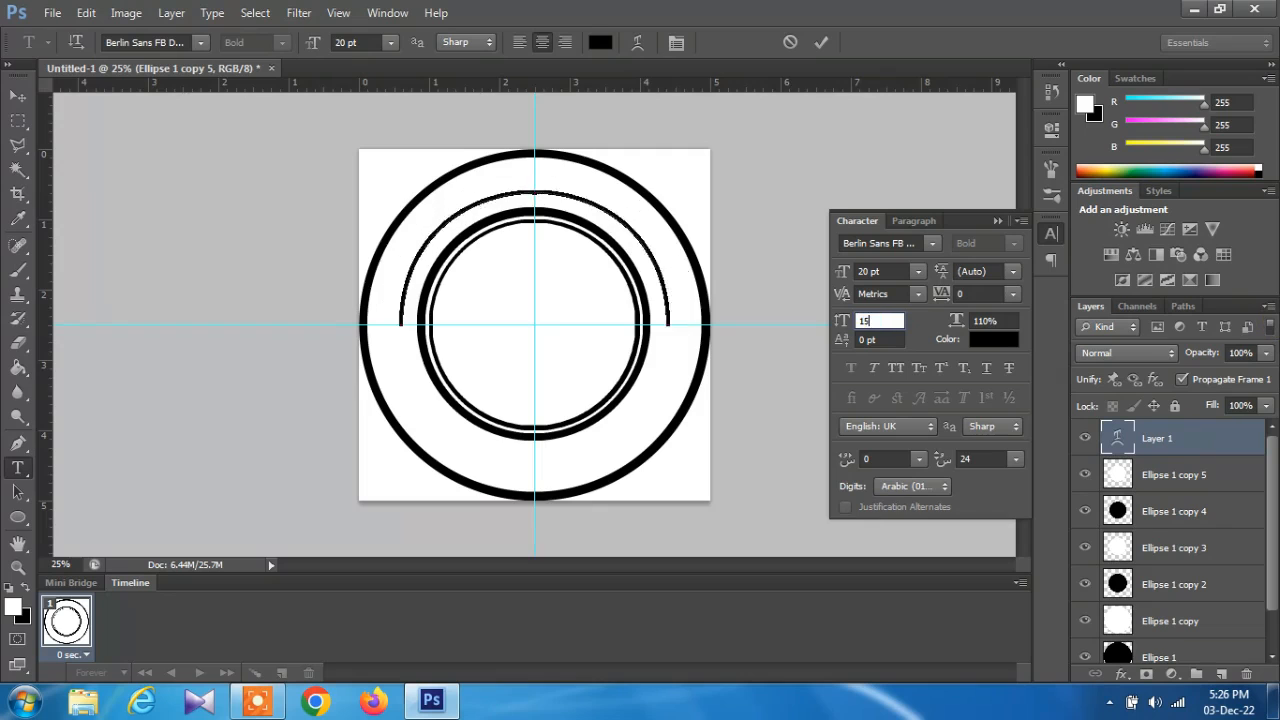
pyautogui.click(996, 220)
pyautogui.click(362, 42)
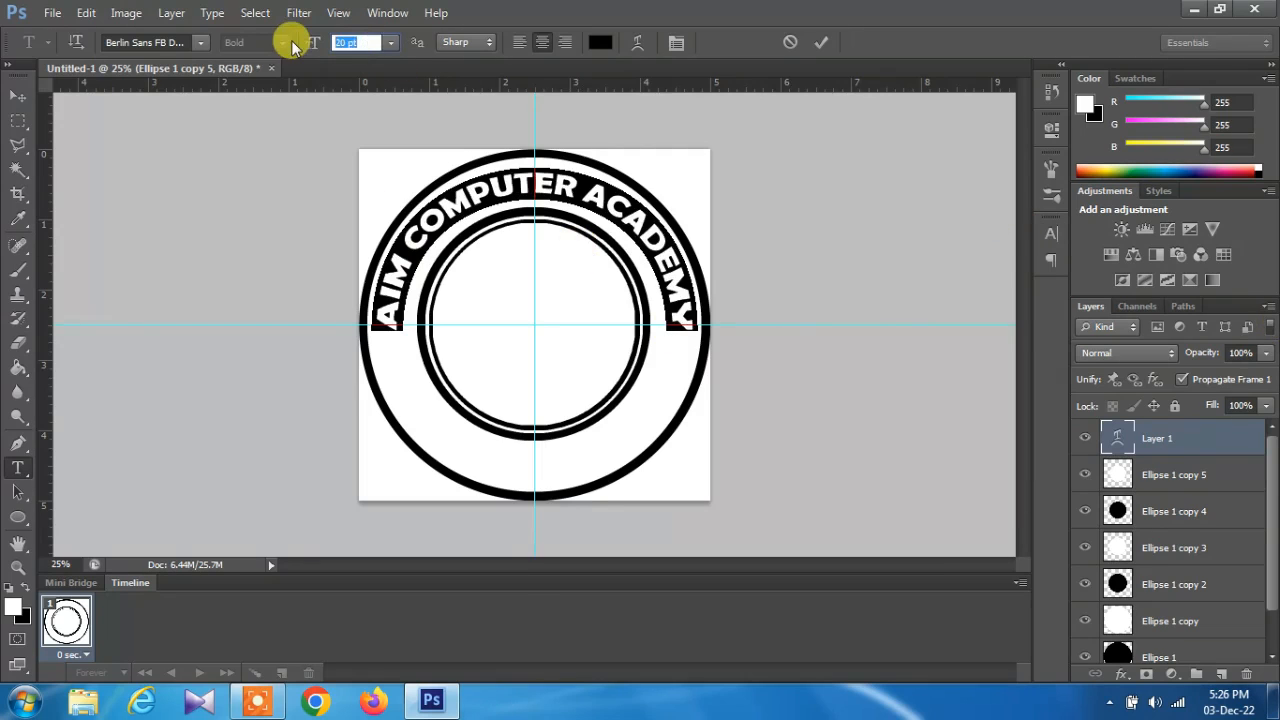
pyautogui.write('19')
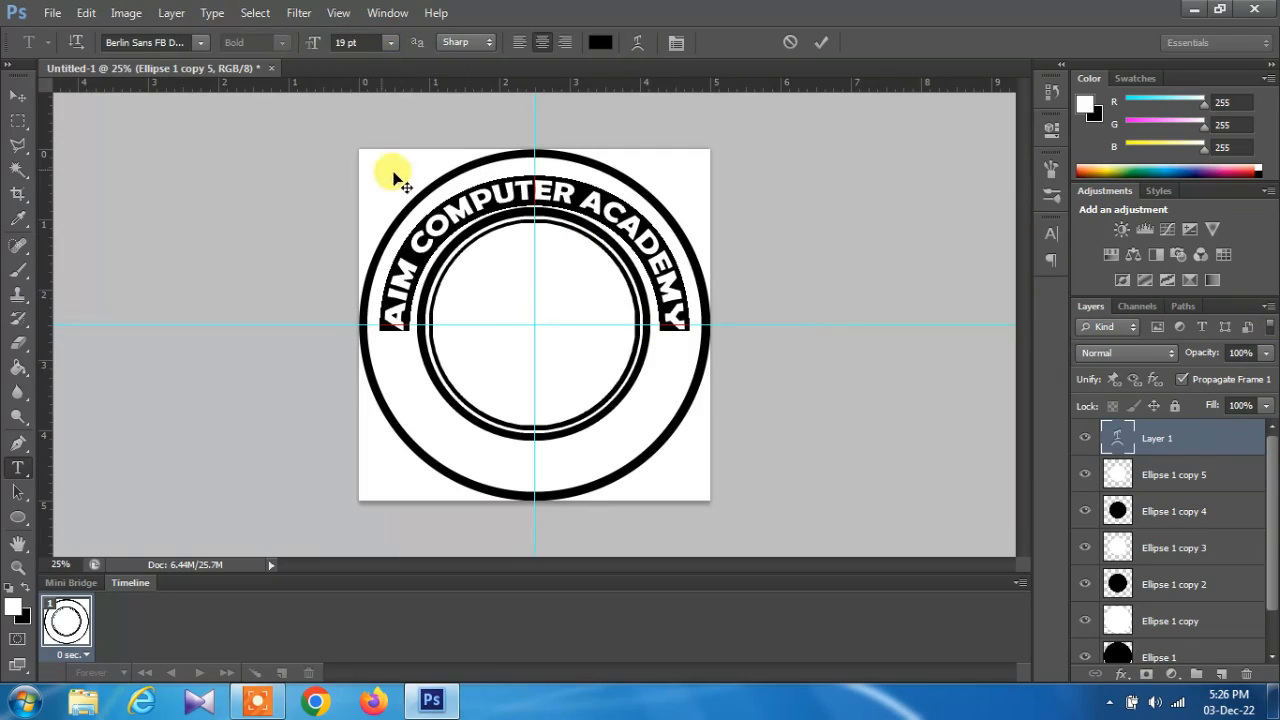
# Stretch the arched text vertically with Free Transform and fit it between the outer and inner rings
pyautogui.click(18, 95)
pyautogui.hotkey('ctrl', 't')
pyautogui.moveTo(534, 125); pyautogui.dragTo(533, 117)
pyautogui.moveTo(533, 334); pyautogui.dragTo(533, 338)
pyautogui.moveTo(536, 110); pyautogui.dragTo(529, 100)
pyautogui.click(18, 95)
pyautogui.click(531, 277)
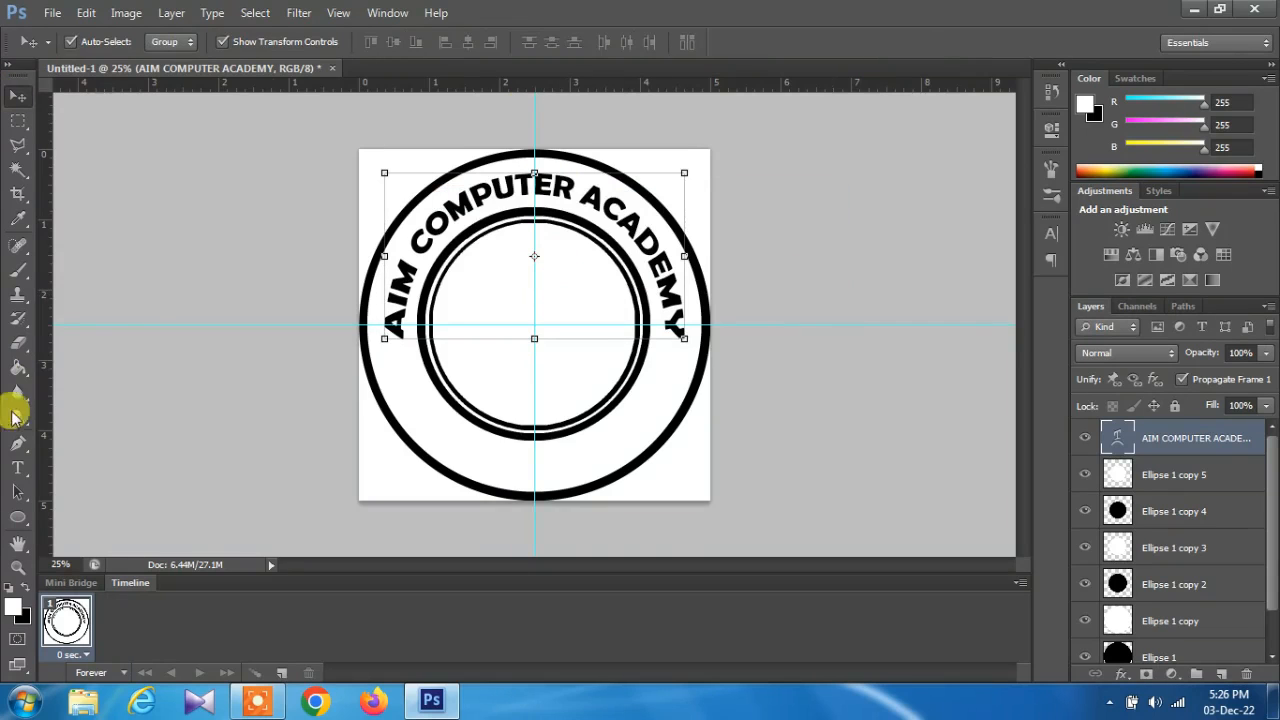
# Set the vertical scale of the arched AIM COMPUTER ACADEMY text to 160%
pyautogui.click(18, 467)
pyautogui.moveTo(371, 314); pyautogui.dragTo(1028, 250)
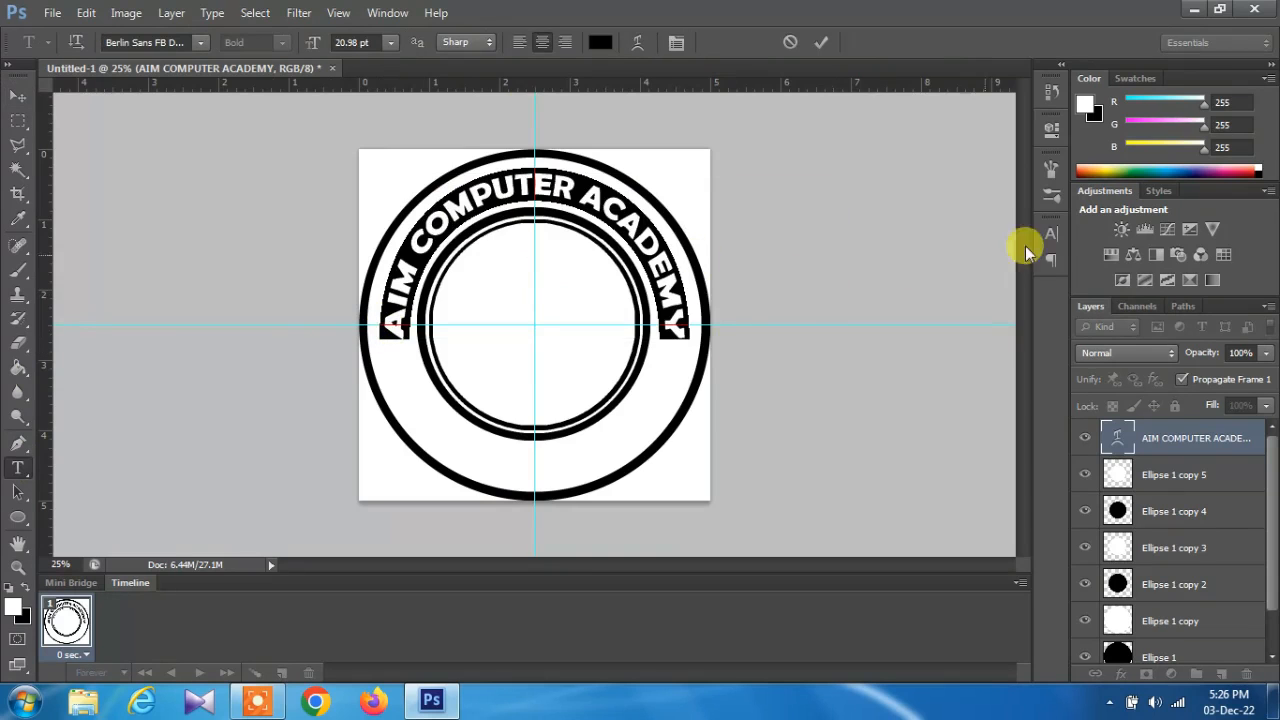
pyautogui.click(1051, 233)
pyautogui.click(889, 318)
pyautogui.write('160')
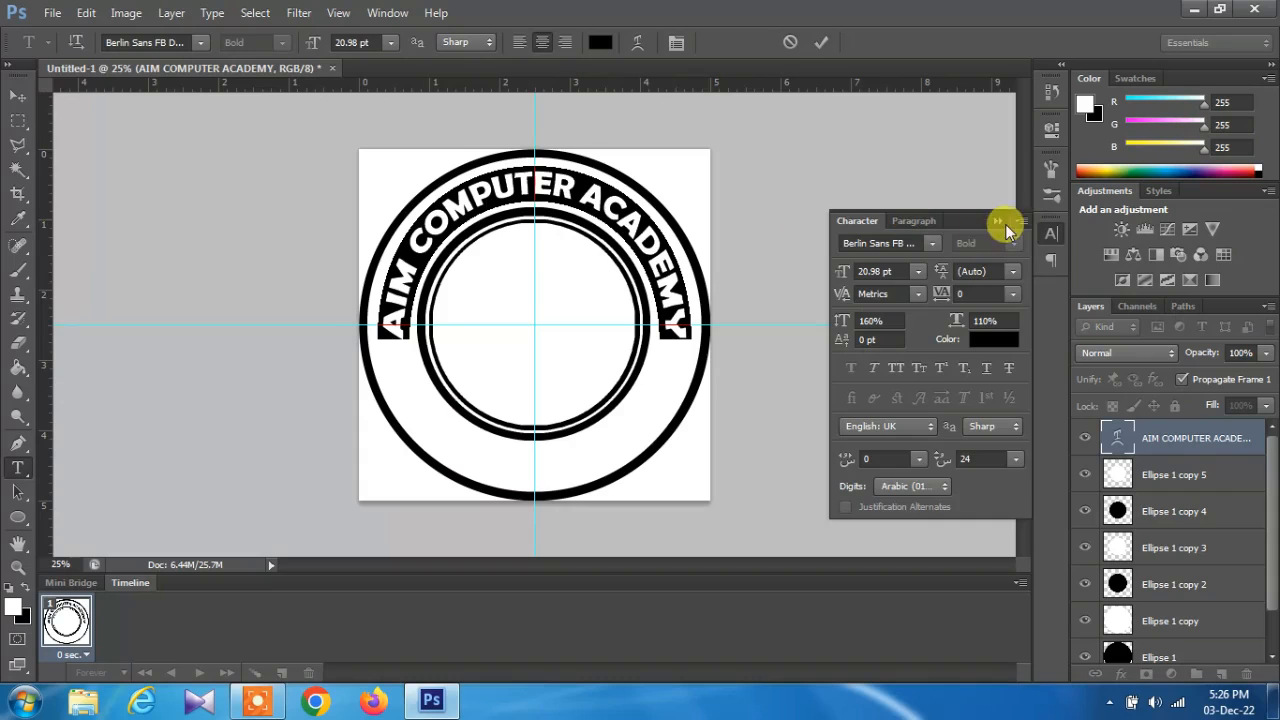
pyautogui.click(1005, 224)
pyautogui.click(17, 96)
# Add an asterisk star as text in the lower-left part of the outer ring at 25 pt with 100% vertical scale
pyautogui.click(17, 466)
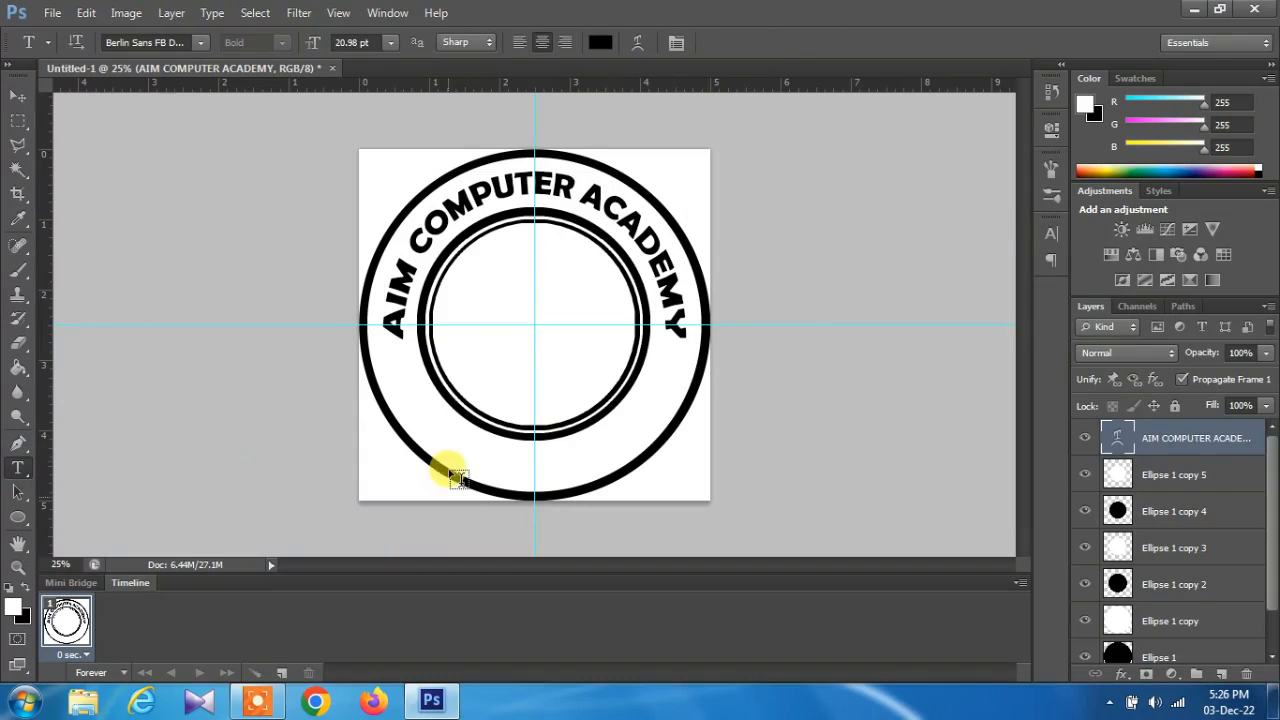
pyautogui.click(427, 418)
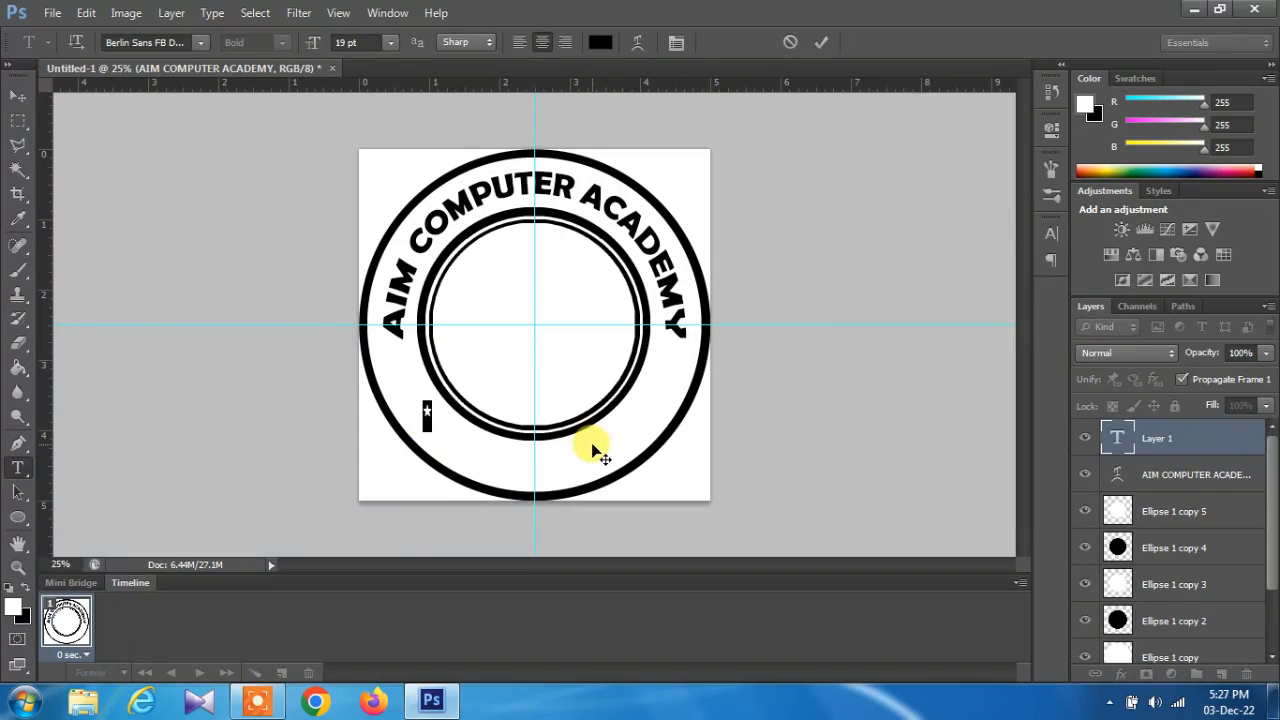
pyautogui.click(337, 43)
pyautogui.write('25')
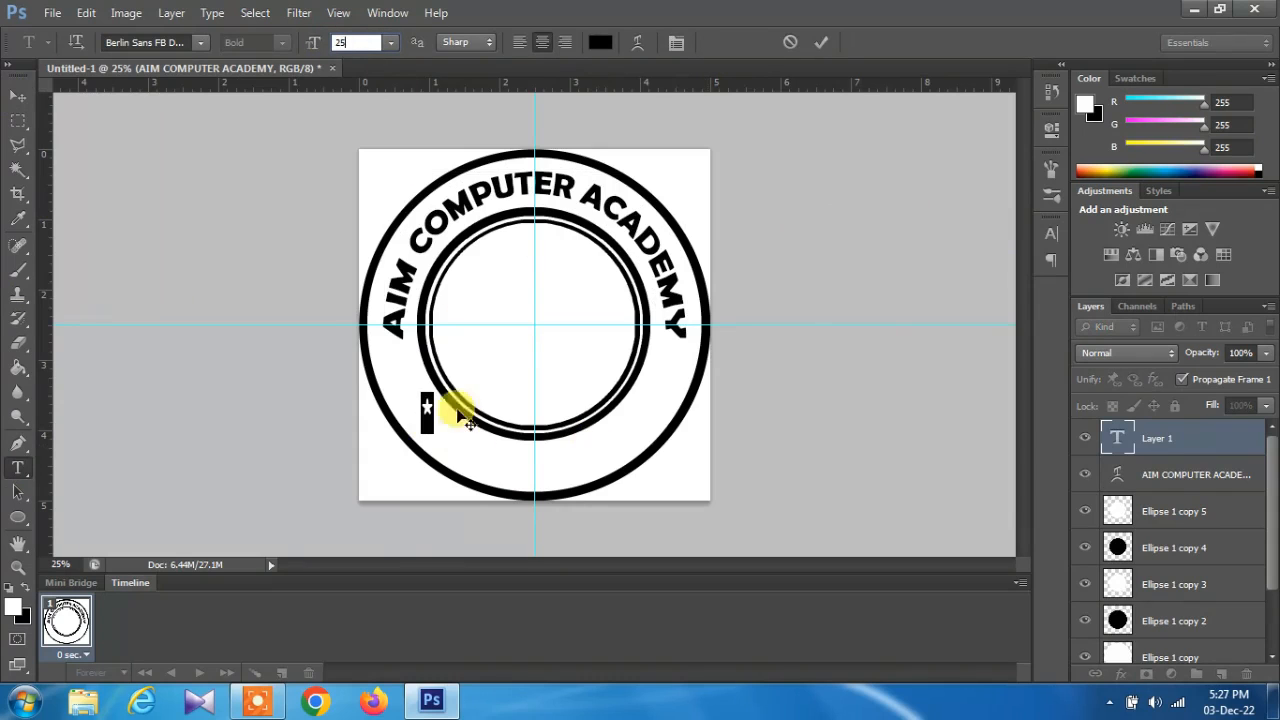
pyautogui.click(1051, 233)
pyautogui.click(880, 320)
pyautogui.write('100')
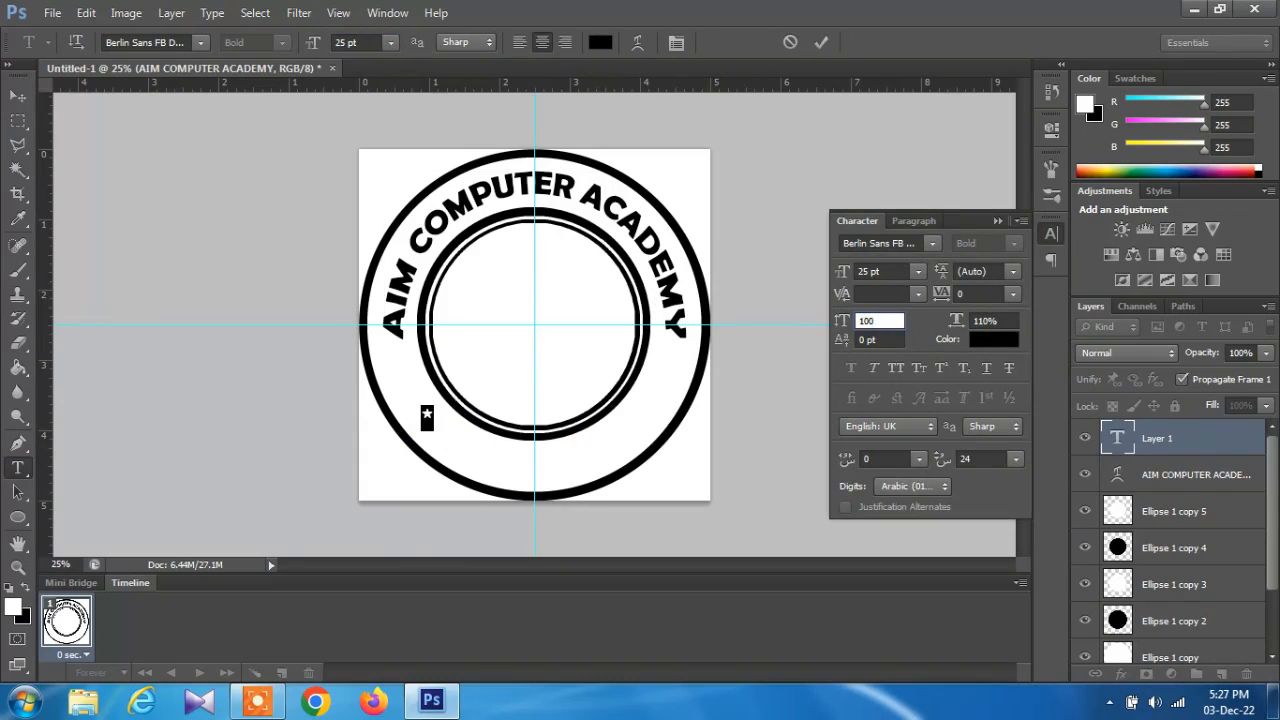
# Enlarge the star to 60 pt and place it in the ring just below the first letter of the arched text
pyautogui.click(389, 49)
pyautogui.click(395, 334)
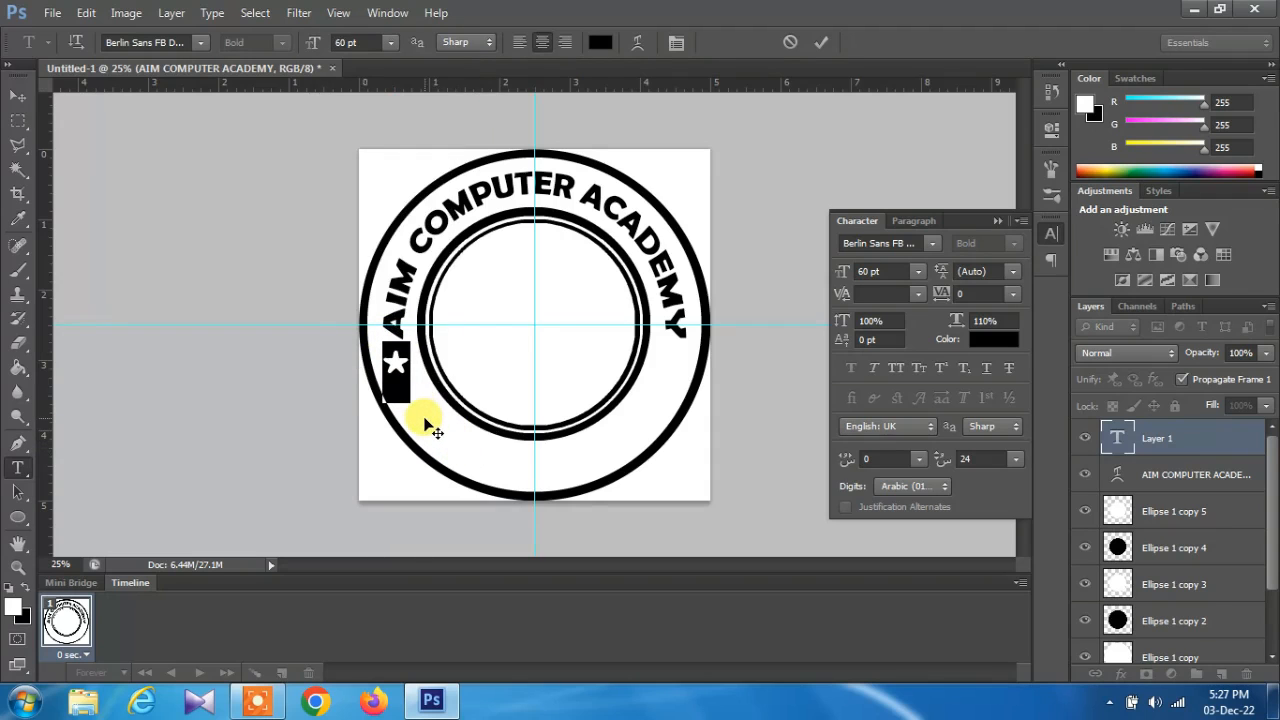
pyautogui.click(17, 95)
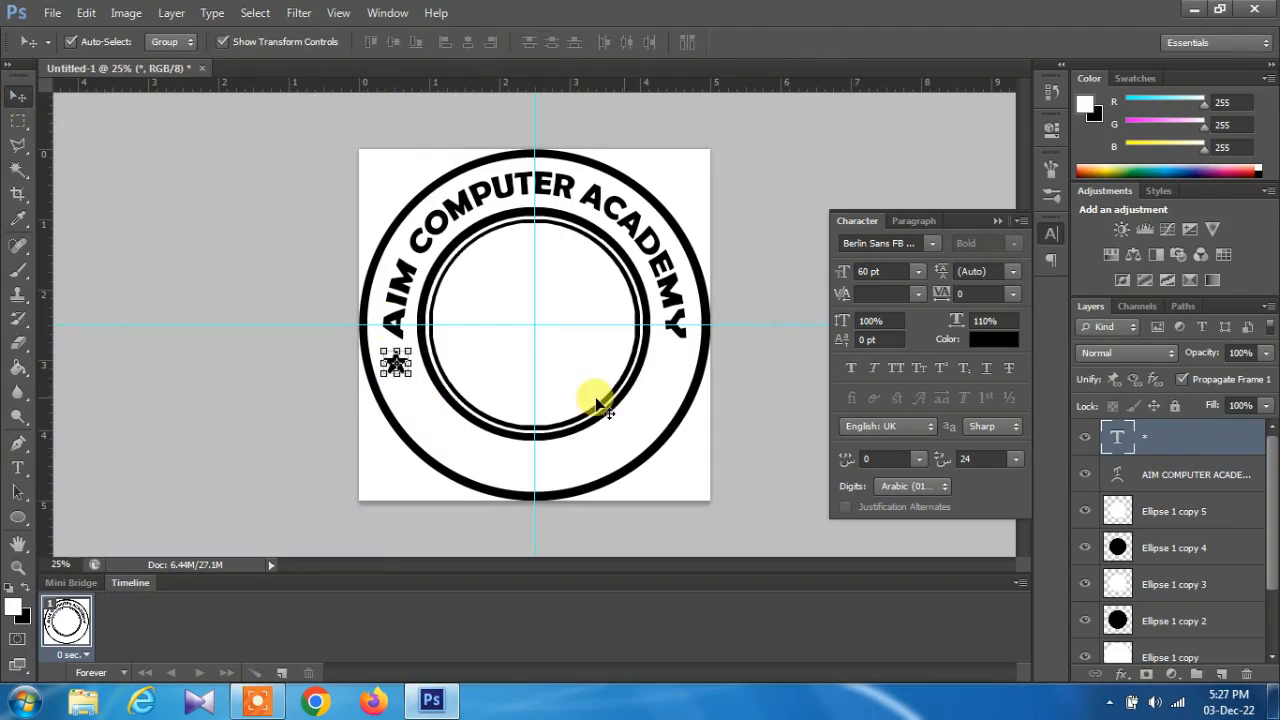
# Duplicate the star layer and place the copy level with the original, below the last letter of the arched text
pyautogui.click(171, 12)
pyautogui.click(200, 79)
pyautogui.click(800, 208)
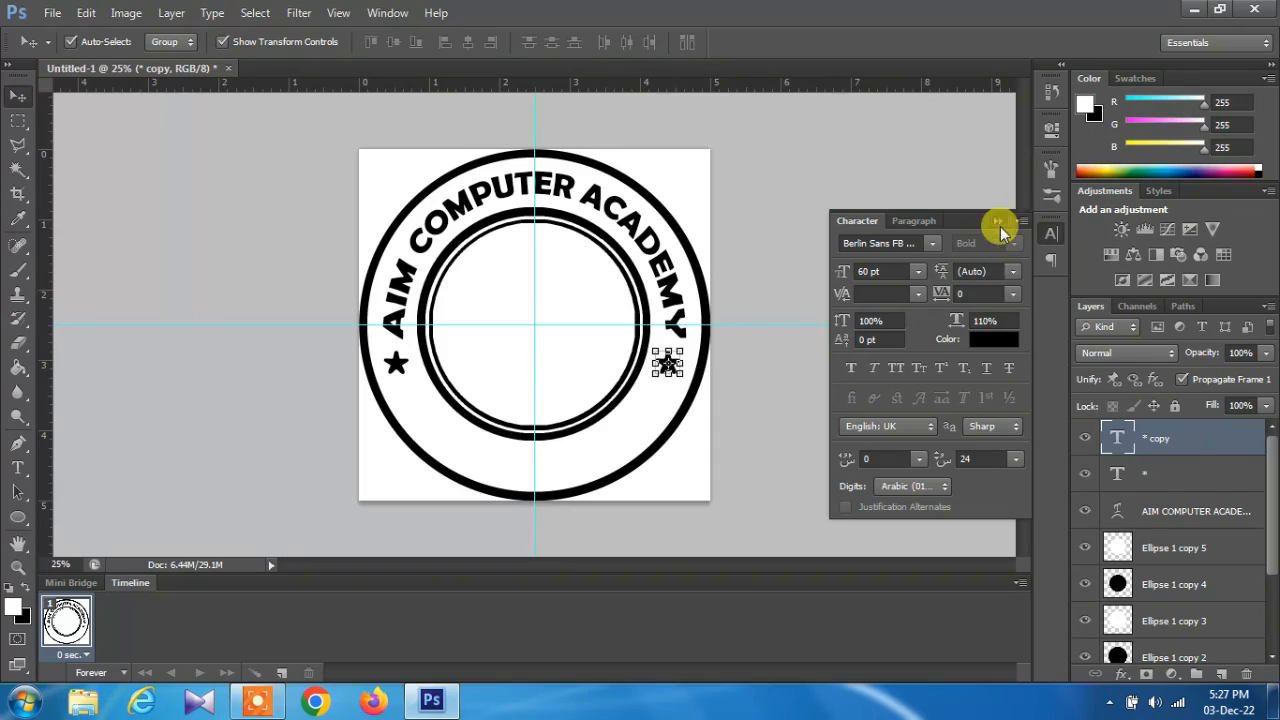
pyautogui.click(996, 221)
# Add the text DIGBOI in the lower part of the seal
pyautogui.click(17, 469)
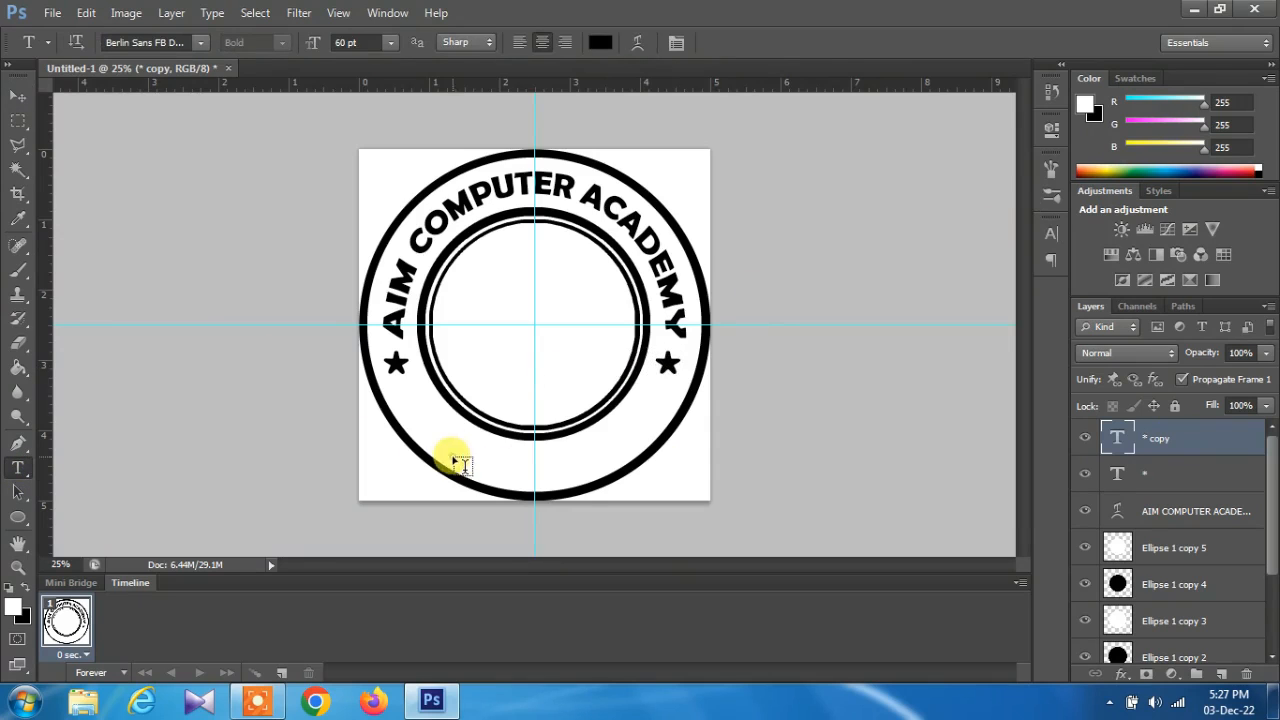
pyautogui.click(452, 456)
pyautogui.write('DIGBOI')
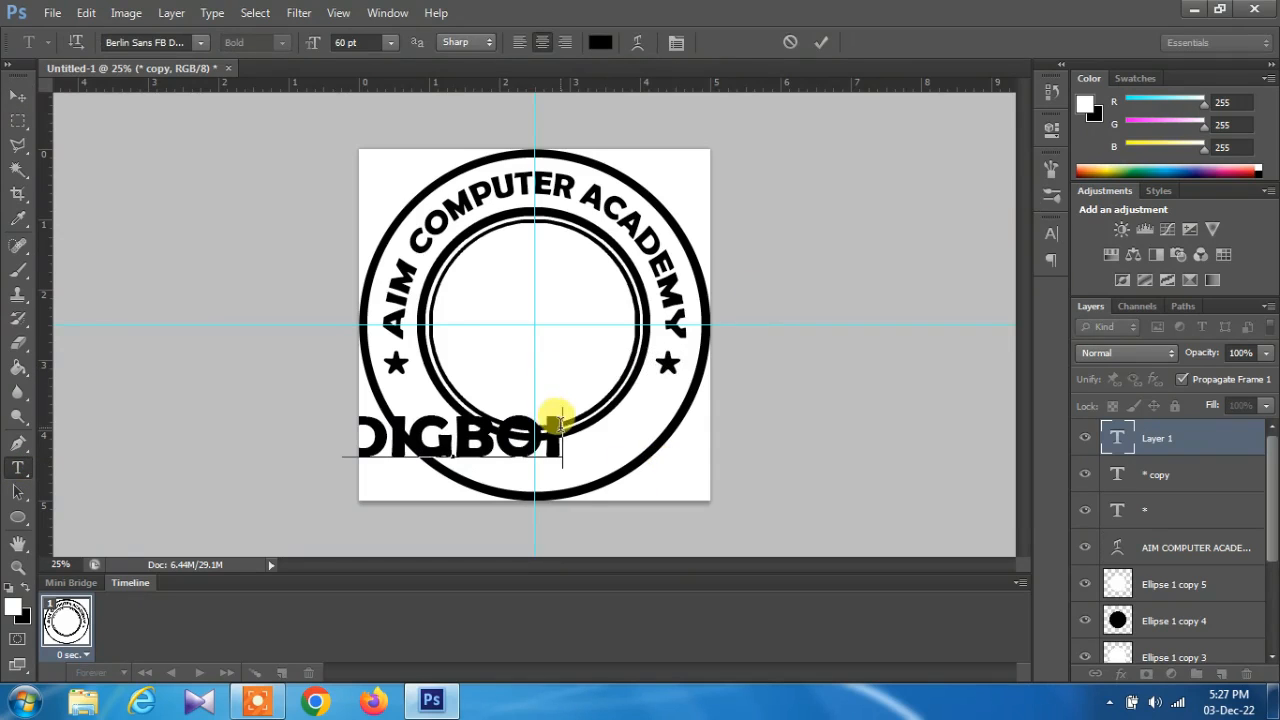
# Reduce DIGBOI to 36 pt and centre it on the vertical guide in the lower part of the outer ring
pyautogui.moveTo(557, 420); pyautogui.dragTo(333, 379)
pyautogui.hotkey('ctrl', 'shift', ',')
pyautogui.hotkey('ctrl', 'shift', ',')
pyautogui.hotkey('ctrl', 'shift', ',')
pyautogui.hotkey('ctrl', 'shift', ',')
pyautogui.hotkey('ctrl', 'shift', ',')
pyautogui.hotkey('ctrl', 'shift', ',')
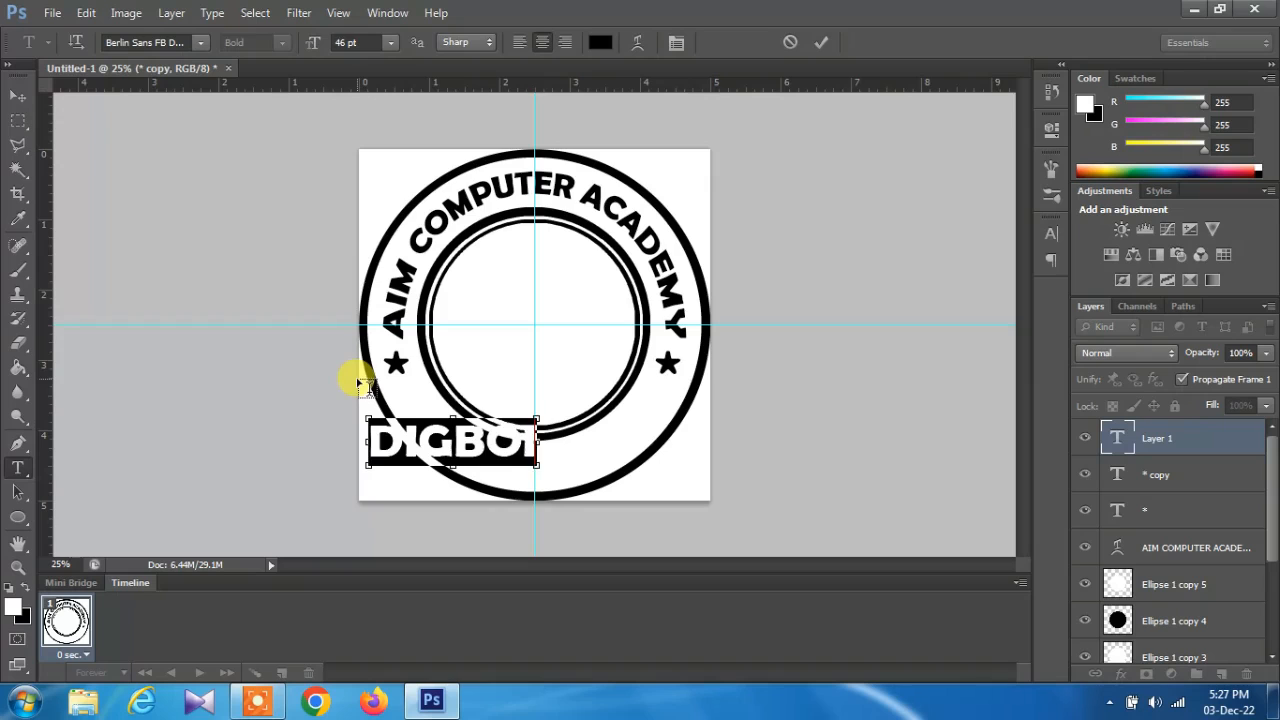
pyautogui.hotkey('ctrl', 'shift', ',')
pyautogui.hotkey('ctrl', 'shift', ',')
pyautogui.hotkey('ctrl', 'shift', ',')
pyautogui.hotkey('ctrl', 'shift', ',')
pyautogui.hotkey('ctrl', 'shift', ',')
pyautogui.moveTo(586, 468); pyautogui.dragTo(651, 485)
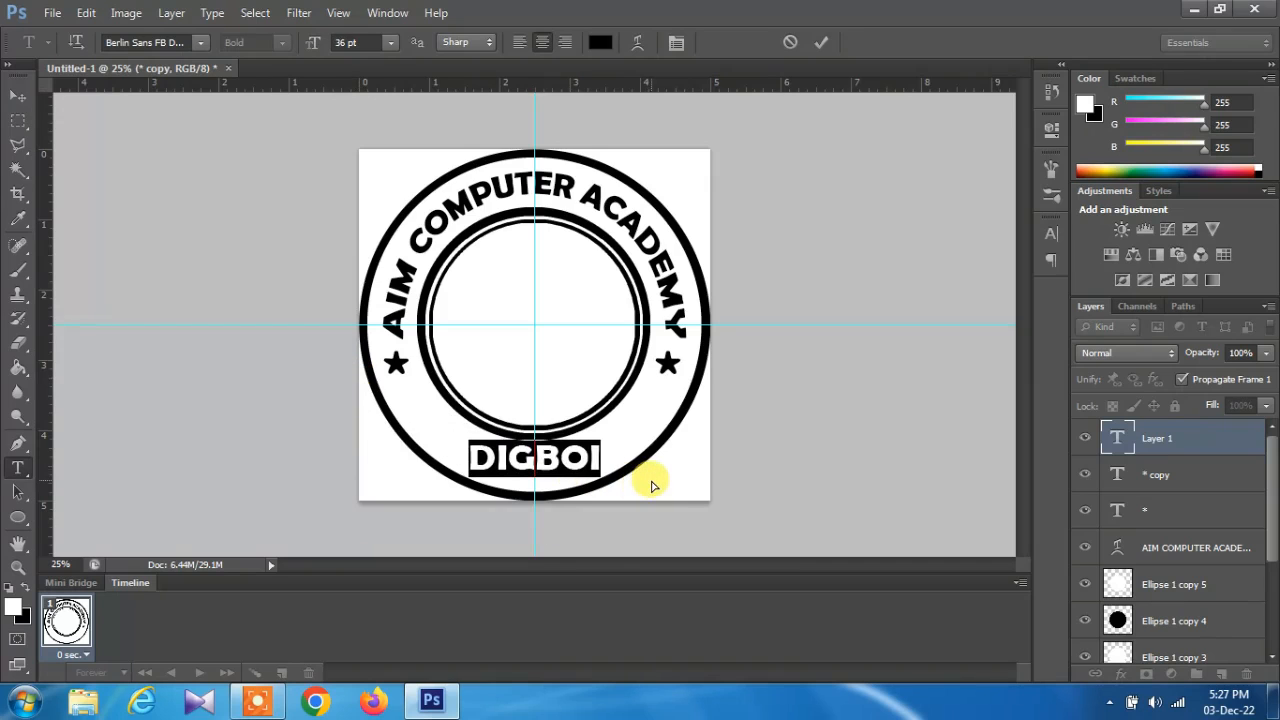
# Warp DIGBOI with the horizontal Arc style at -33% bend and fit it between the outer and inner rings
pyautogui.click(636, 43)
pyautogui.click(908, 303)
pyautogui.click(890, 352)
pyautogui.moveTo(930, 396); pyautogui.dragTo(862, 396)
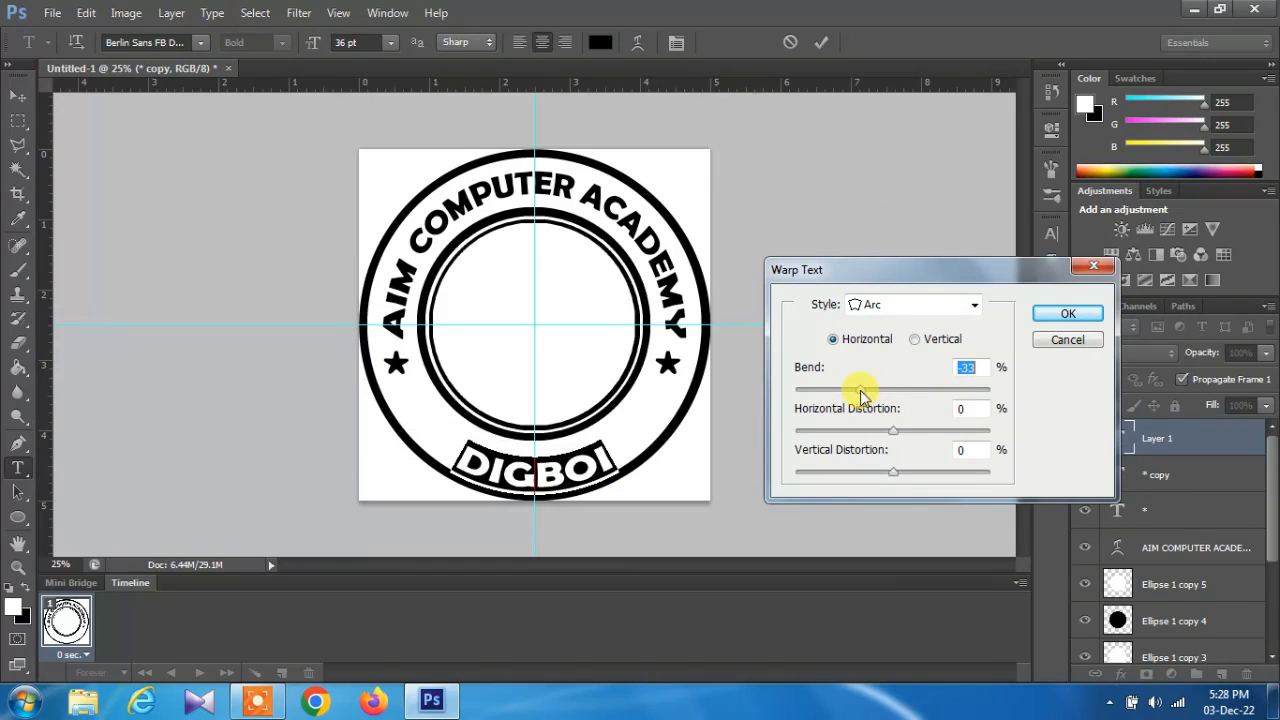
pyautogui.click(1068, 316)
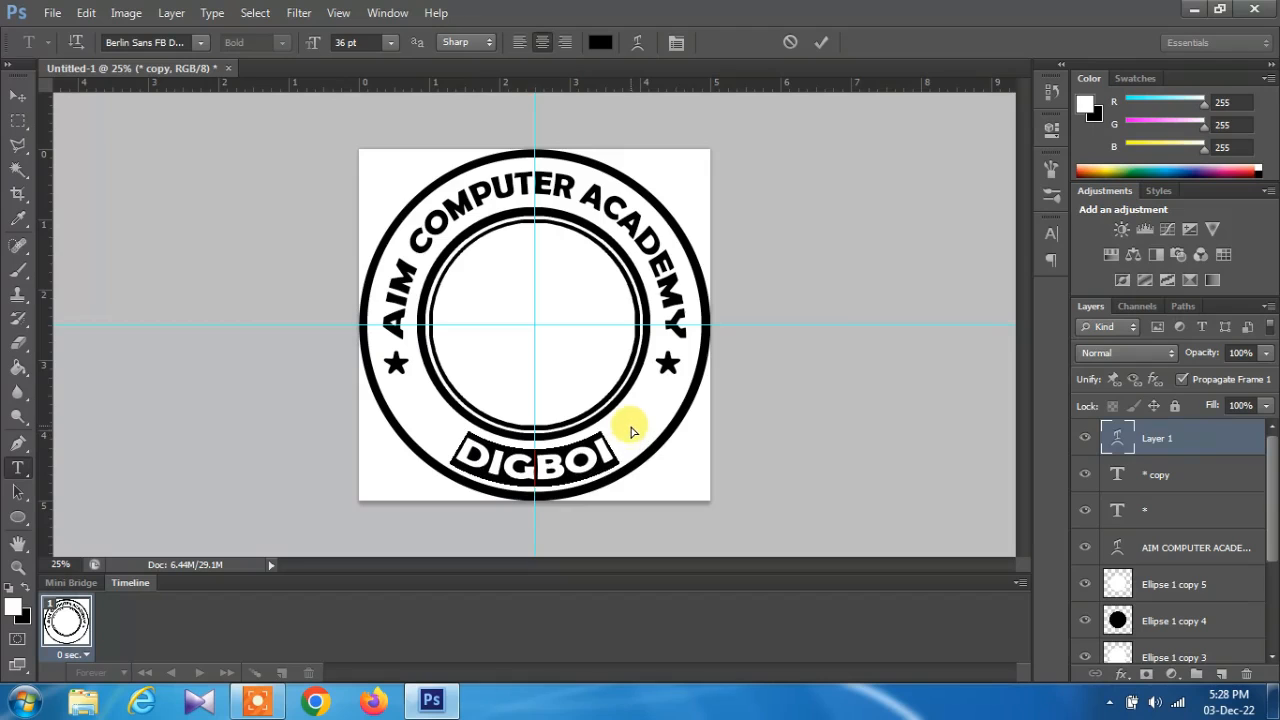
pyautogui.click(17, 95)
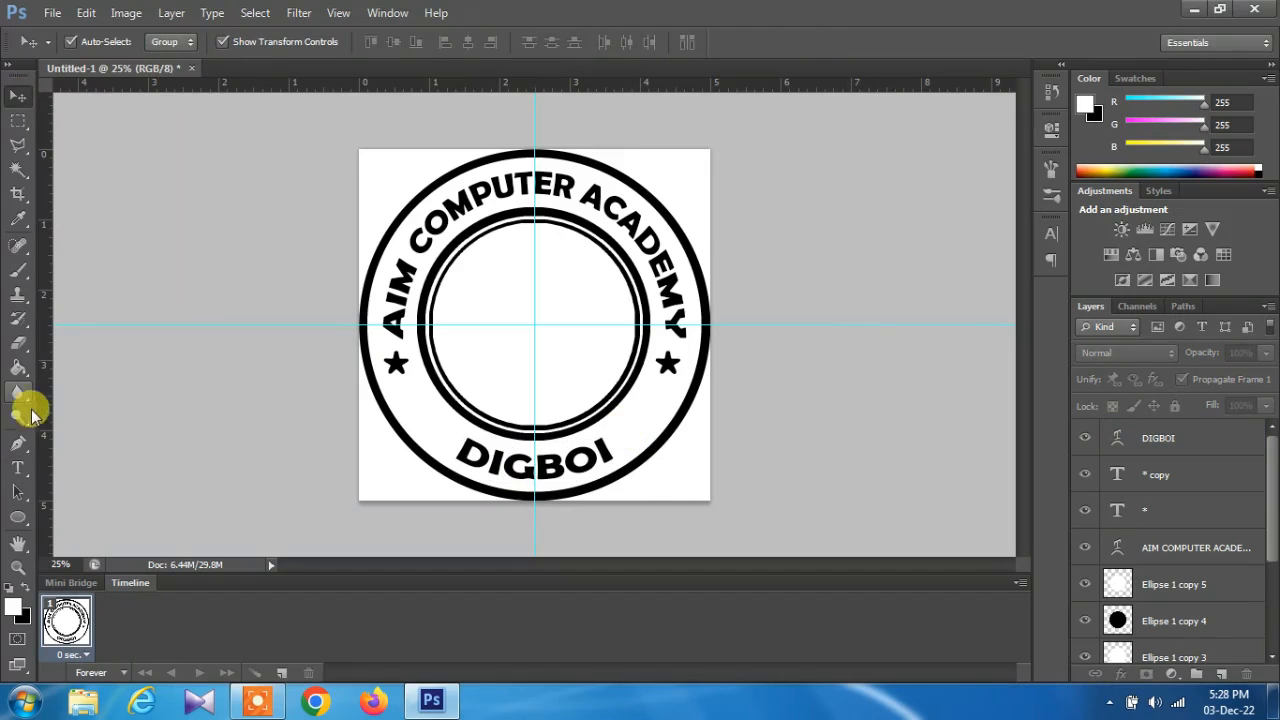
# Add two lines of text in the inner circle: "ESTD. : 2018" and "DATE :" followed by a row of dots
pyautogui.click(17, 466)
pyautogui.click(467, 342)
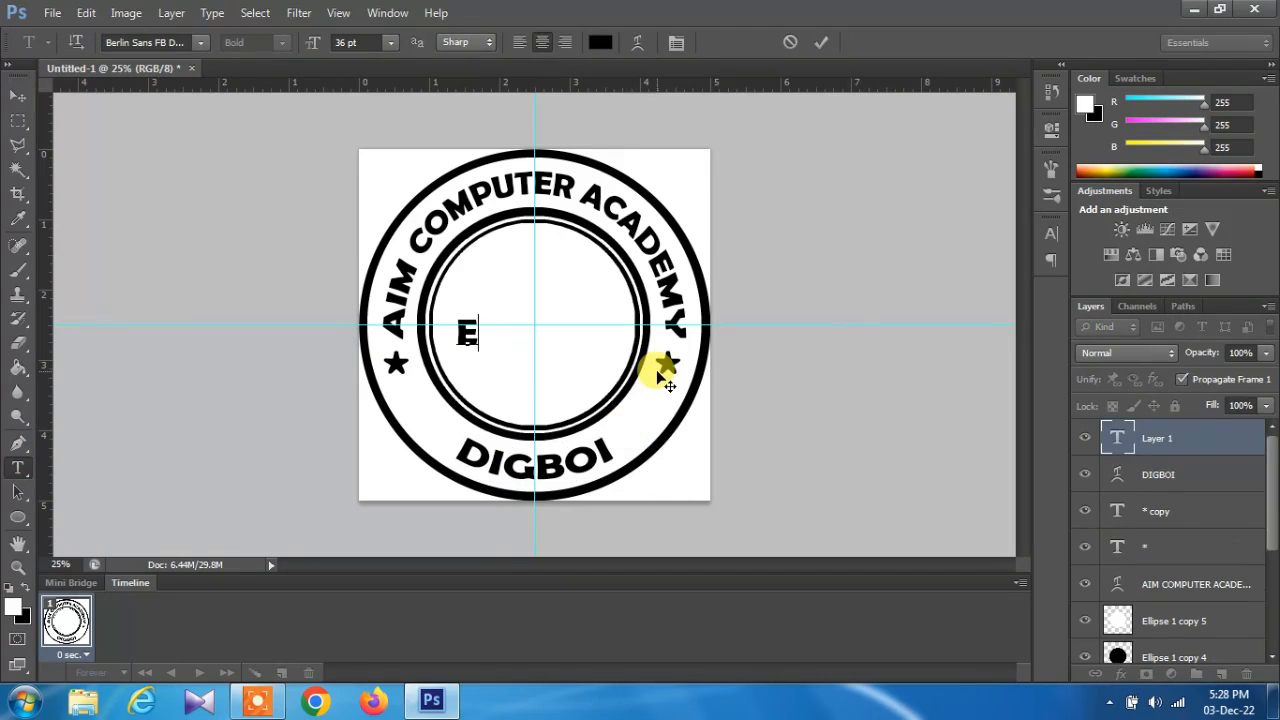
pyautogui.write('ESTD. : 2')
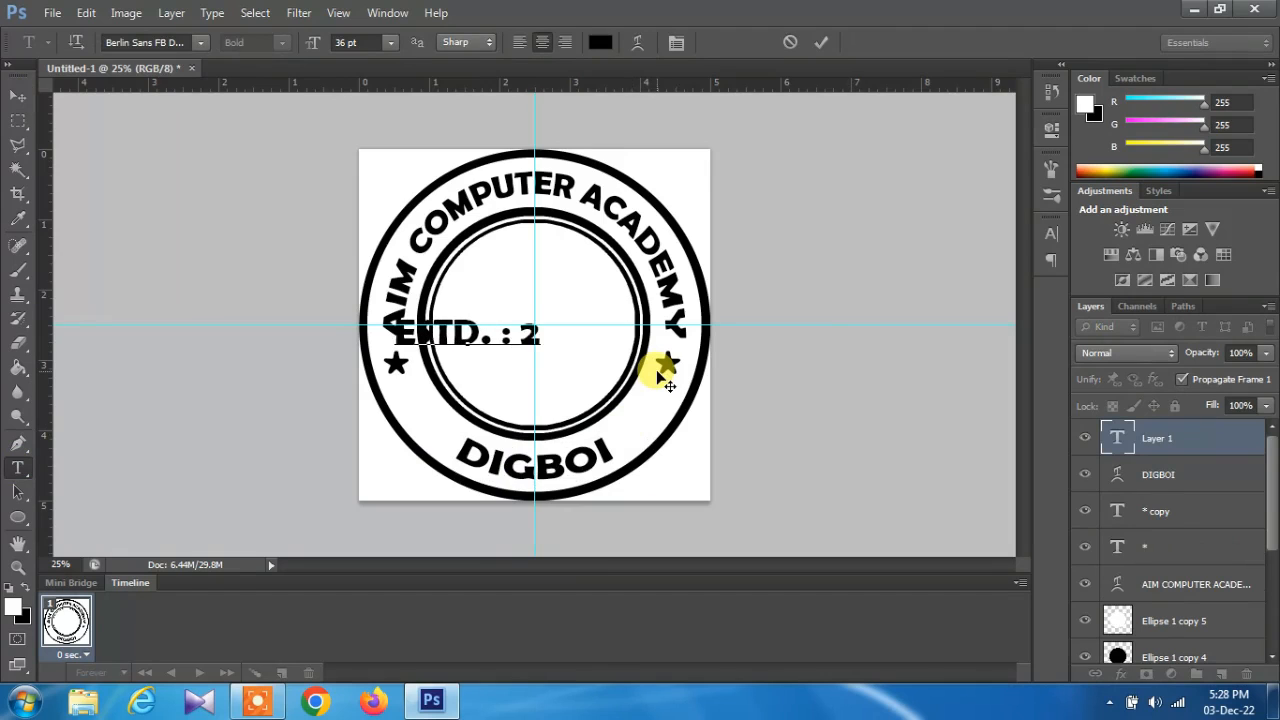
pyautogui.write('018 DATE : ........')
# Reduce the ESTD and DATE text to 22 pt and change its font to Arial Bold
pyautogui.hotkey('ctrl', 'a')
pyautogui.hotkey('ctrl', 'shift', ',')
pyautogui.hotkey('ctrl', 'shift', ',')
pyautogui.hotkey('ctrl', 'shift', ',')
pyautogui.hotkey('ctrl', 'shift', ',')
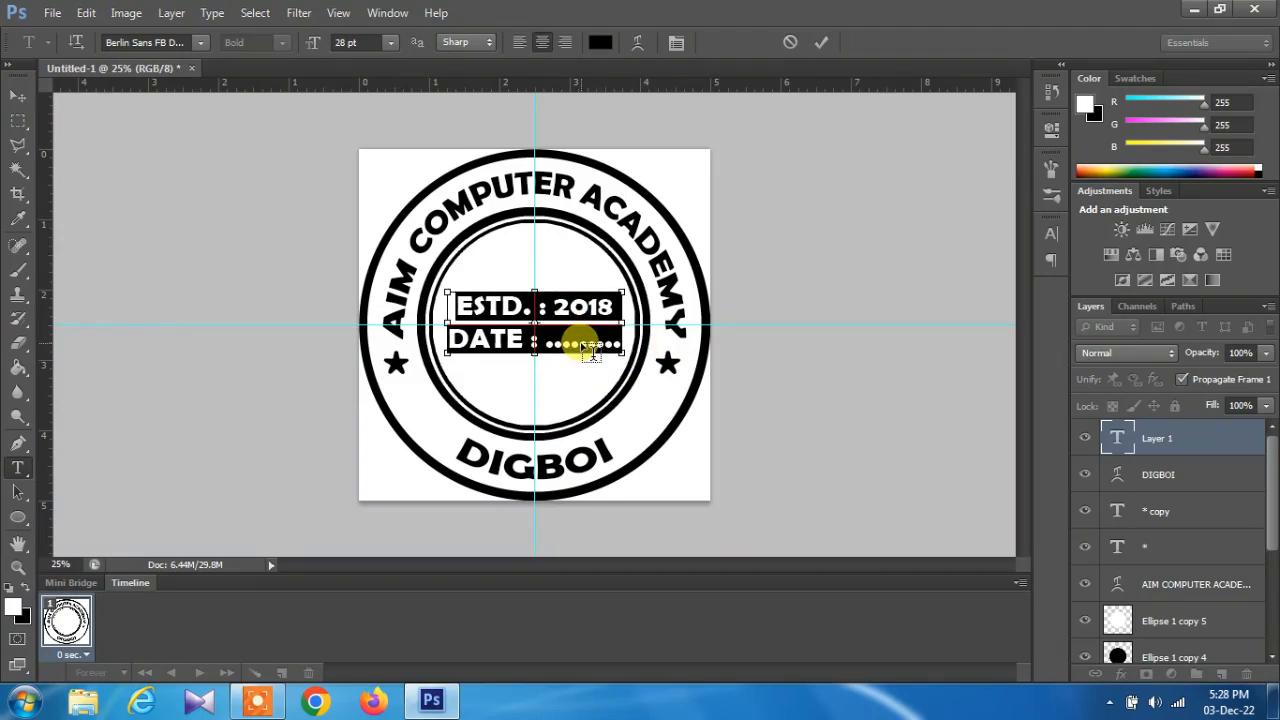
pyautogui.hotkey('ctrl', 'shift', ',')
pyautogui.hotkey('ctrl', 'shift', ',')
pyautogui.hotkey('ctrl', 'shift', ',')
pyautogui.click(150, 42)
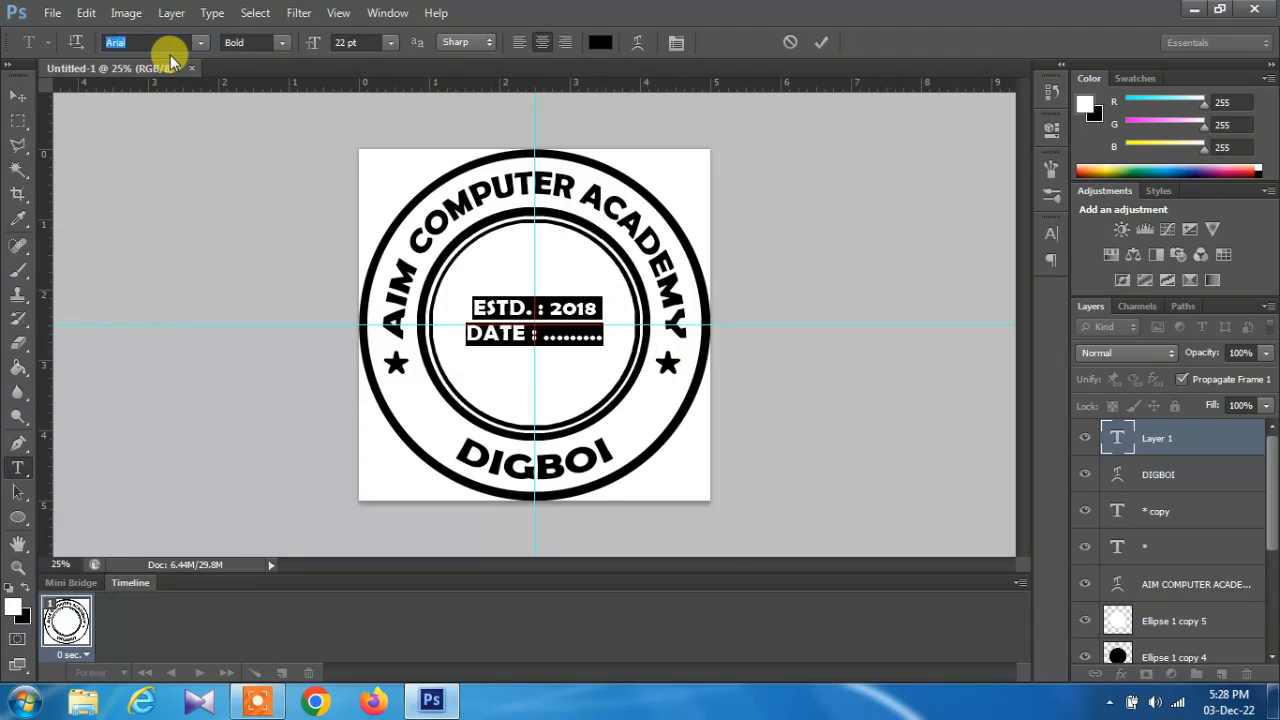
pyautogui.press('Return')
# Lengthen the dotted line after DATE and insert a blank line between the ESTD and DATE lines
pyautogui.click(592, 340)
pyautogui.write('..............')
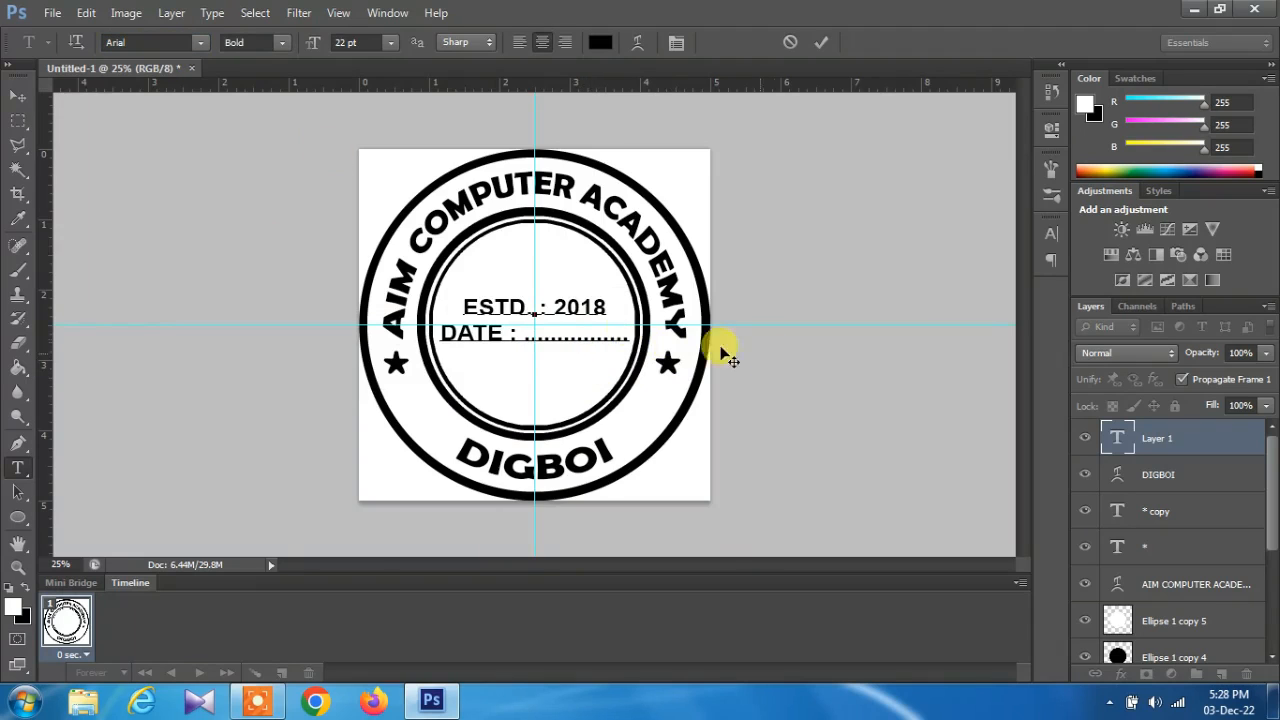
pyautogui.click(616, 310)
pyautogui.press('Return')
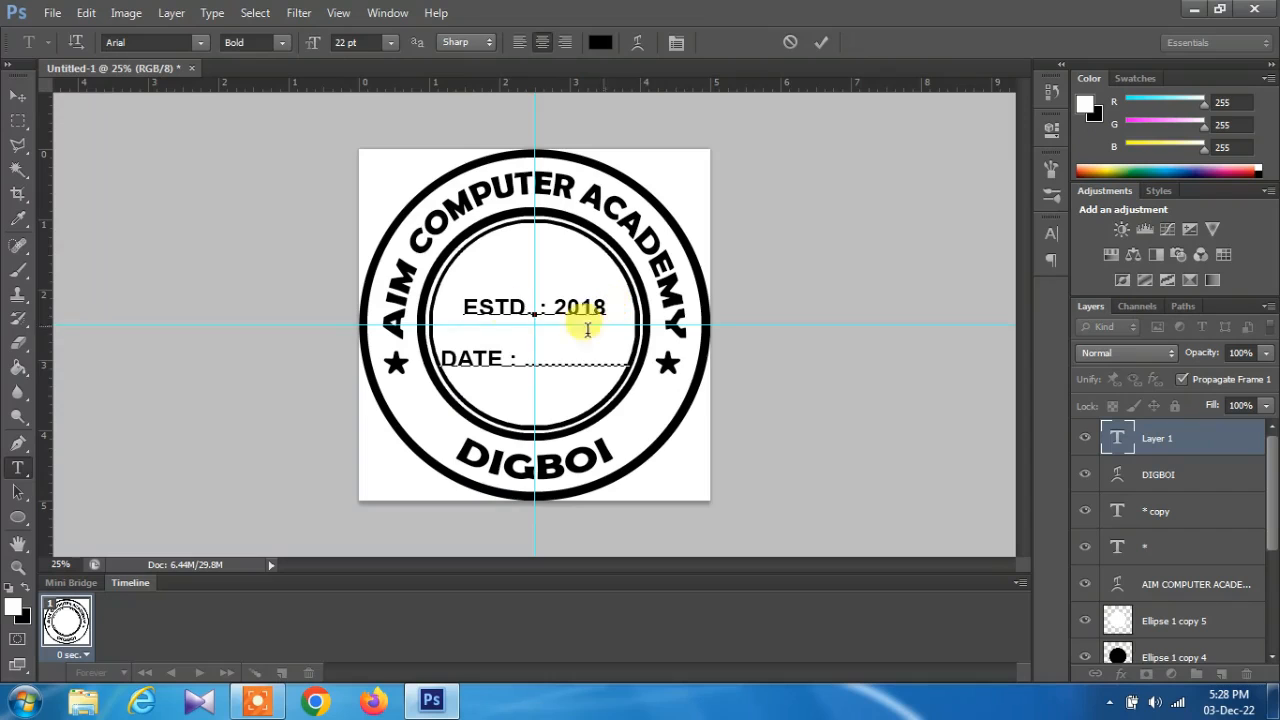
# Nudge the ESTD and DATE text block upward inside the inner circle
pyautogui.click(17, 95)
pyautogui.hotkey('shift', 'Up')
pyautogui.hotkey('shift', 'Up')
pyautogui.hotkey('shift', 'Up')
pyautogui.hotkey('shift', 'Up')
pyautogui.hotkey('shift', 'Up')
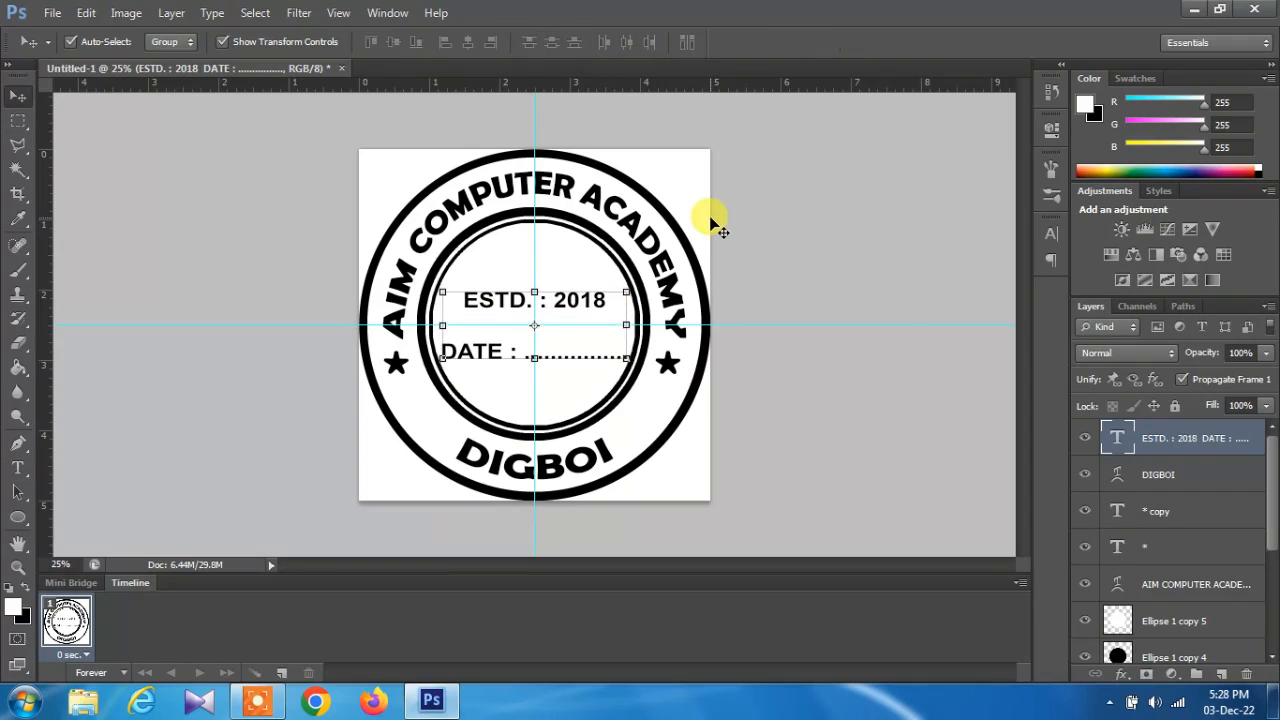
pyautogui.hotkey('shift', 'Up')
# Remove the vertical and horizontal guides from the canvas
pyautogui.click(17, 467)
pyautogui.click(17, 95)
pyautogui.click(537, 119)
pyautogui.moveTo(537, 119); pyautogui.dragTo(45, 212)
pyautogui.moveTo(200, 323); pyautogui.dragTo(350, 20)
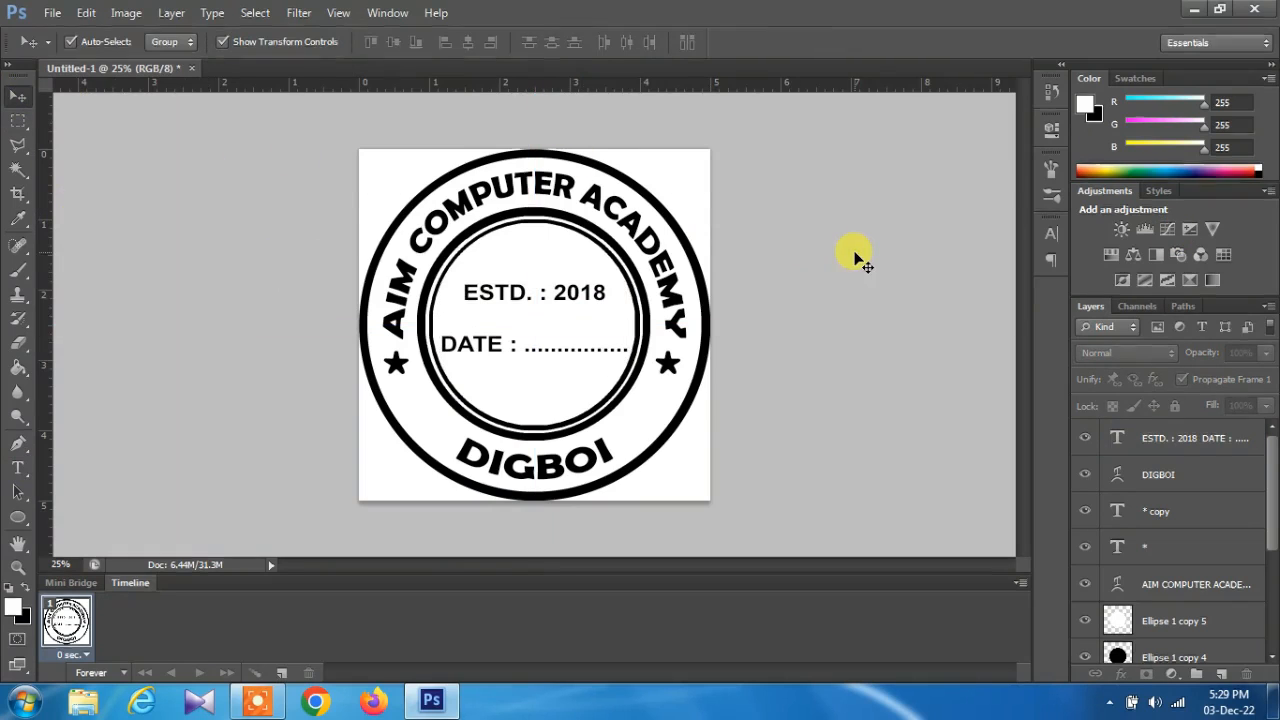